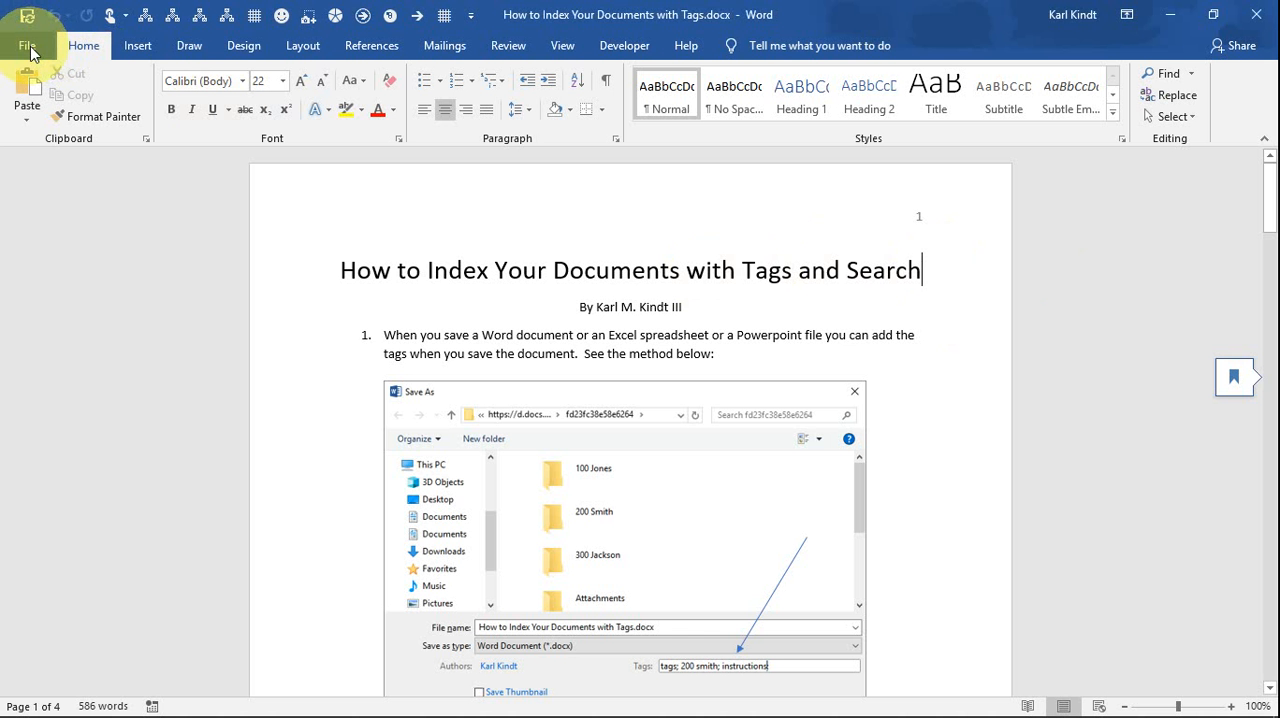
- Start saving the document under Save As in the OneDrive "tags" folder
click(30, 49)
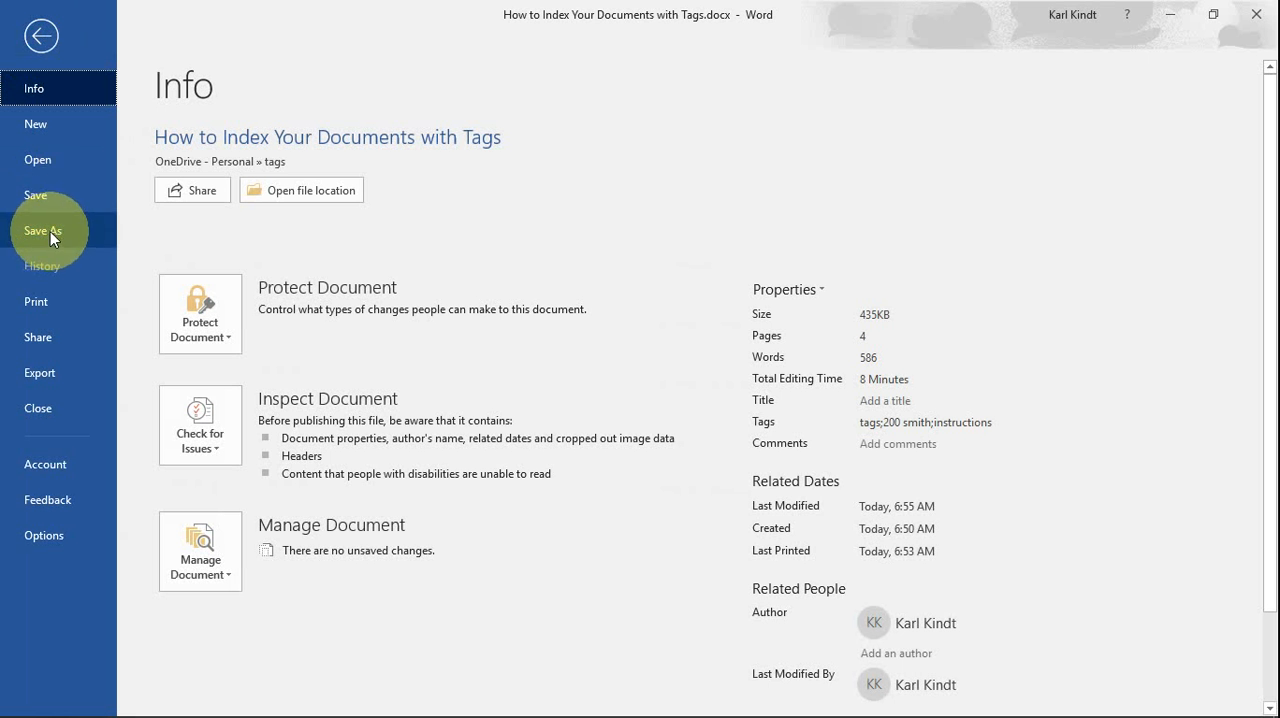
click(50, 231)
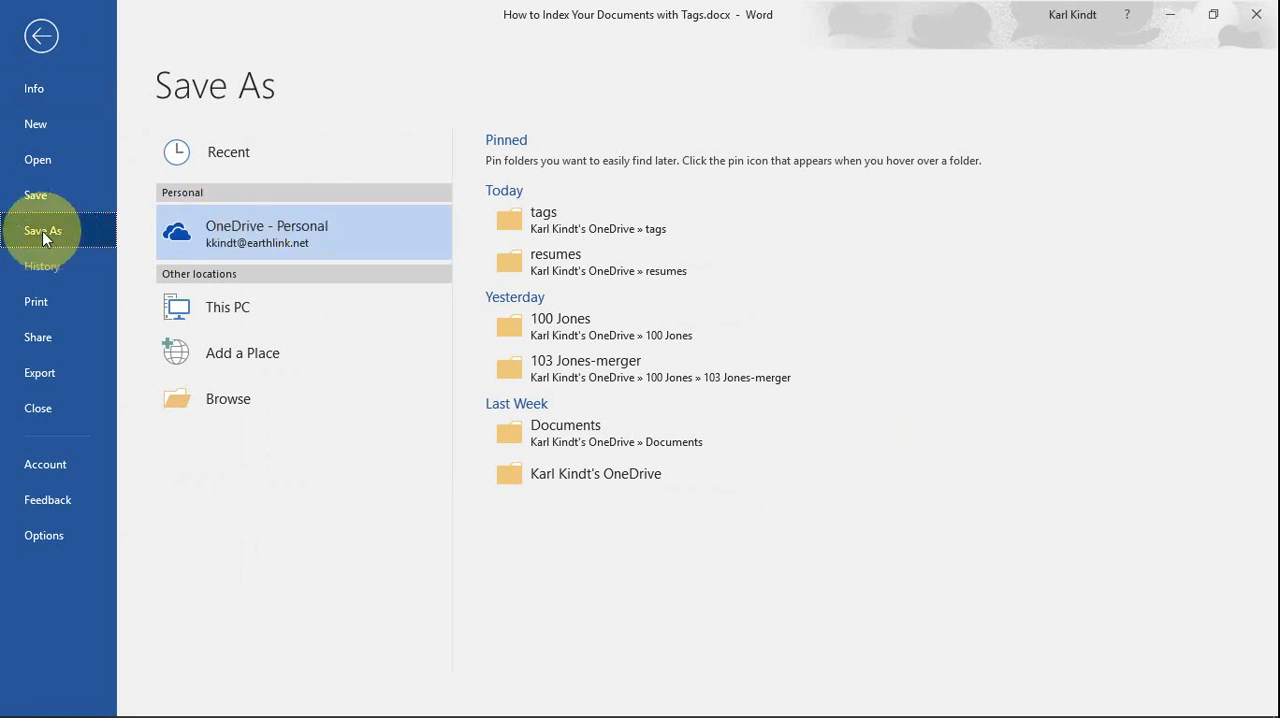
click(280, 237)
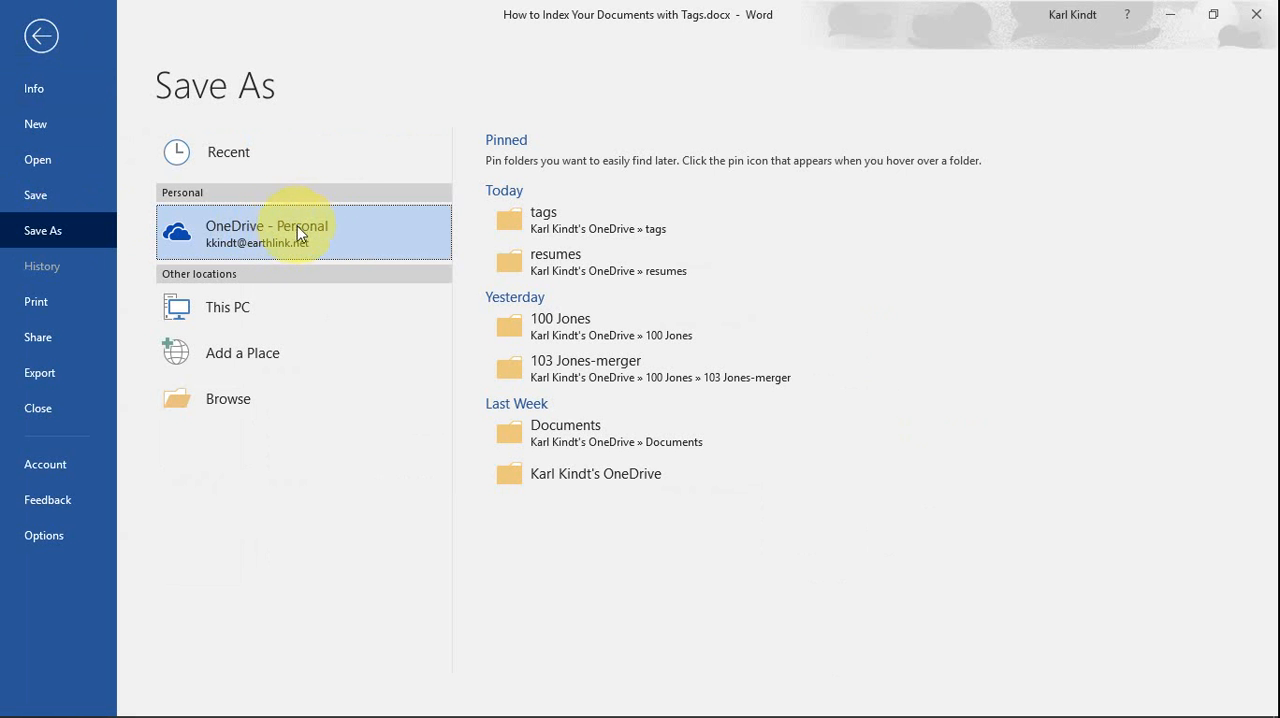
click(566, 226)
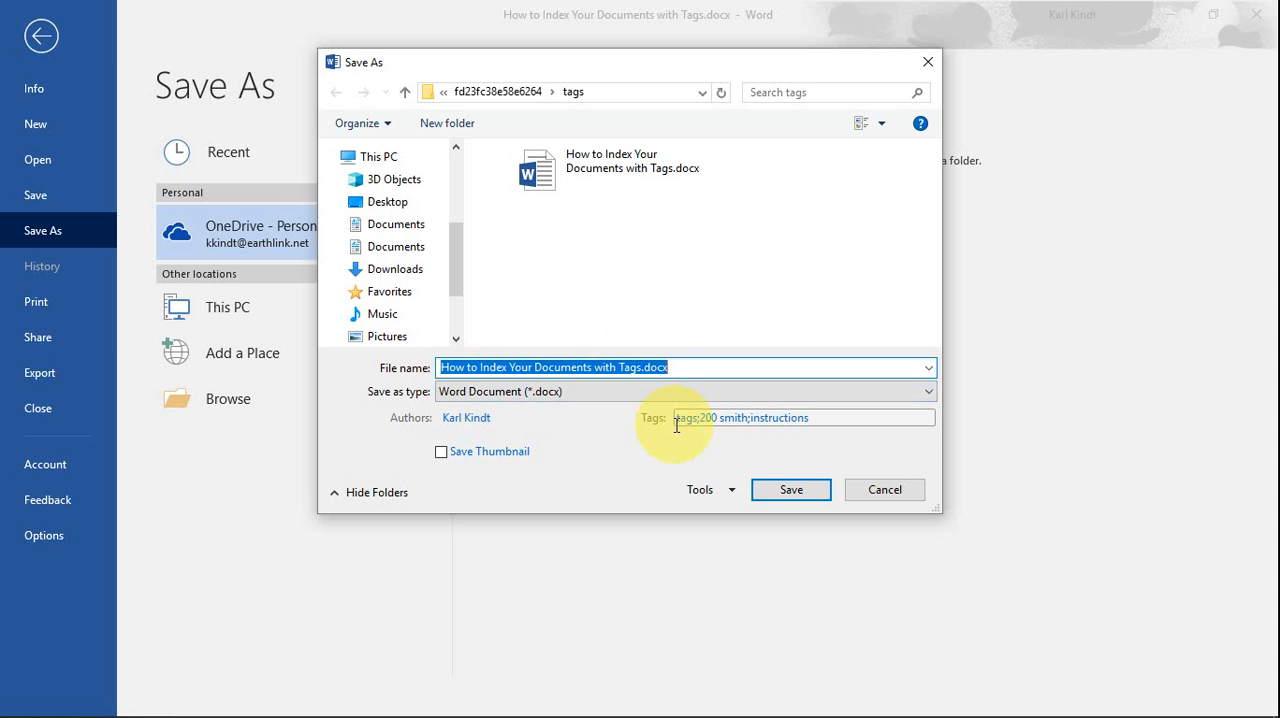
- Add the document tags "how to do it", "video was made", a tag naming the client, and "matter 205"
click(716, 423)
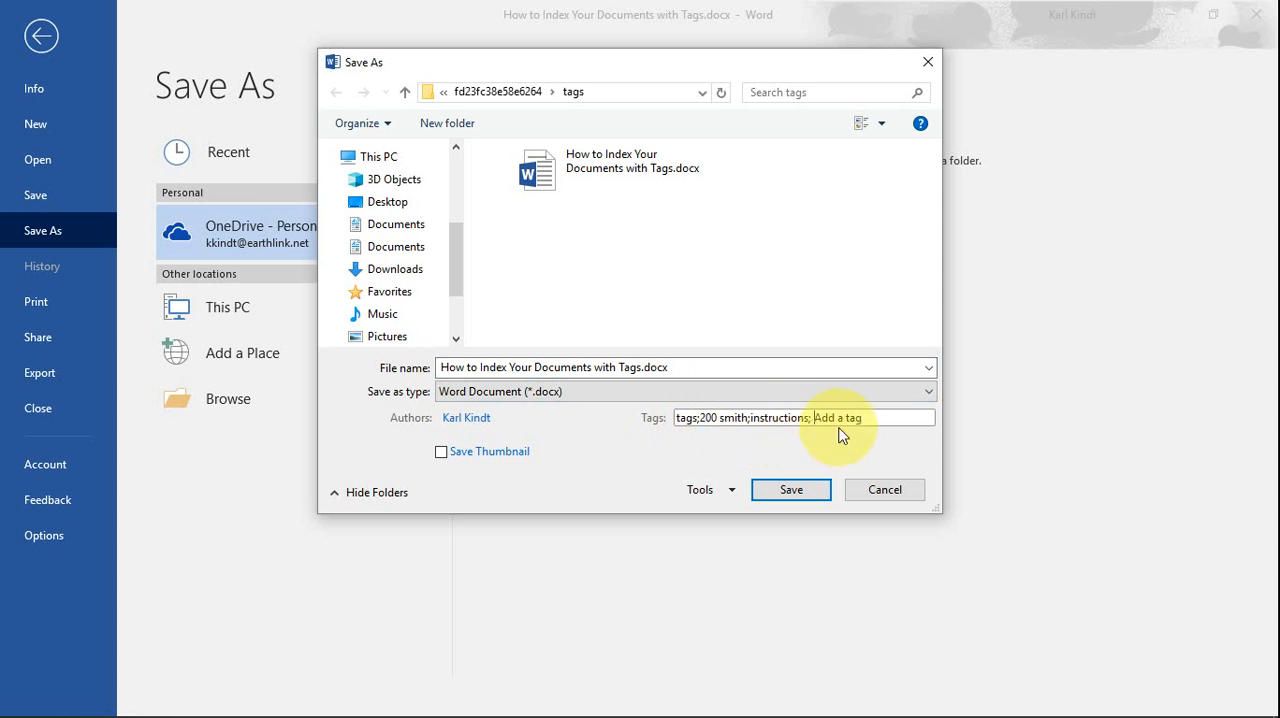
text(how to do it)
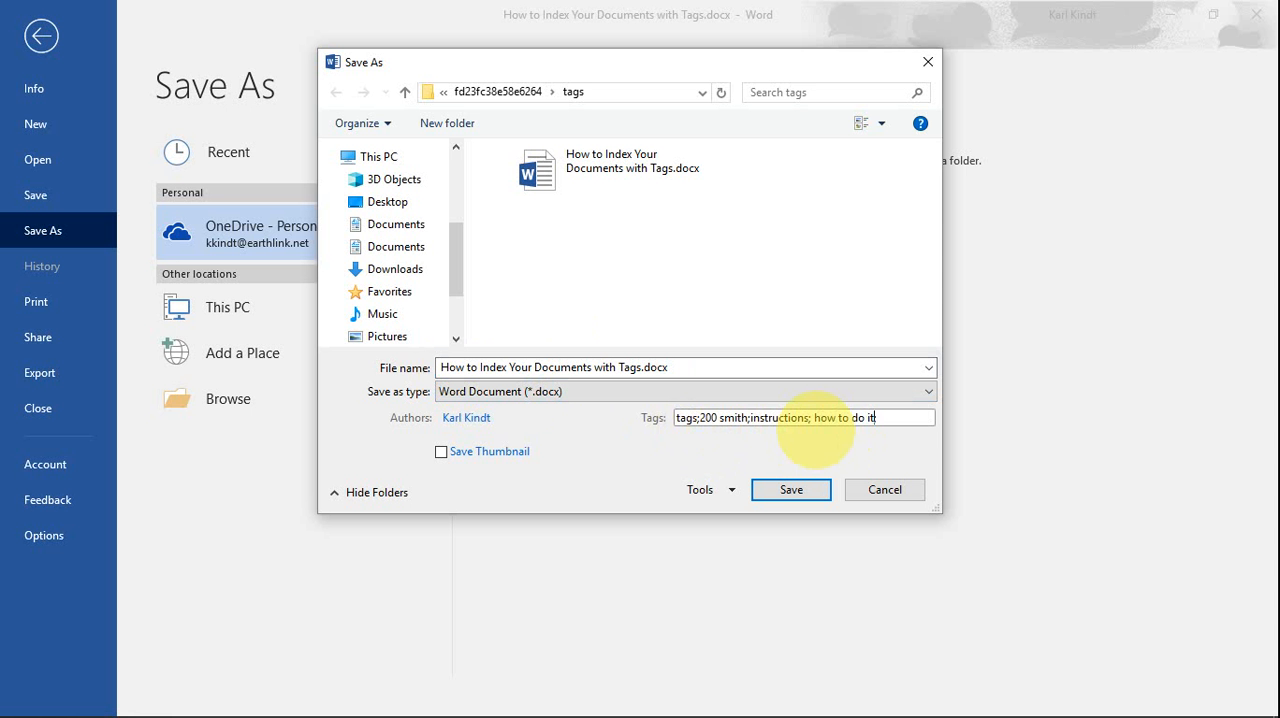
text(;)
text(video was made)
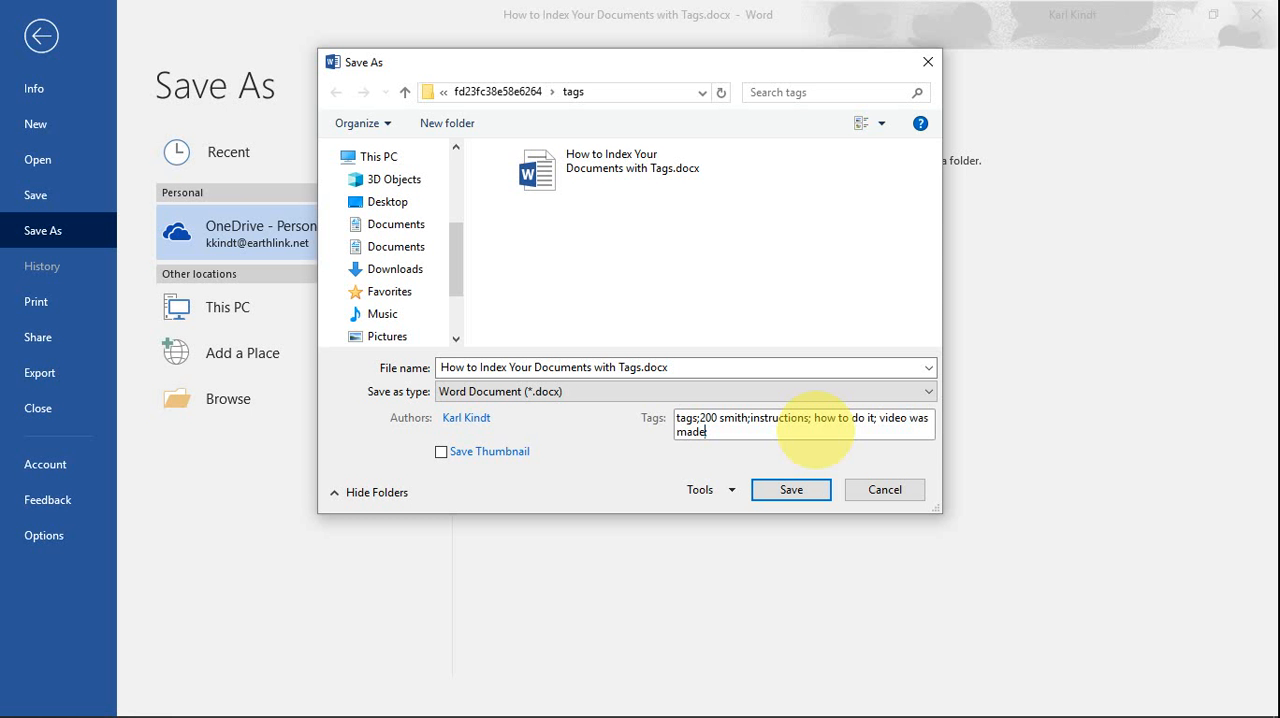
text(; )
text(fo)
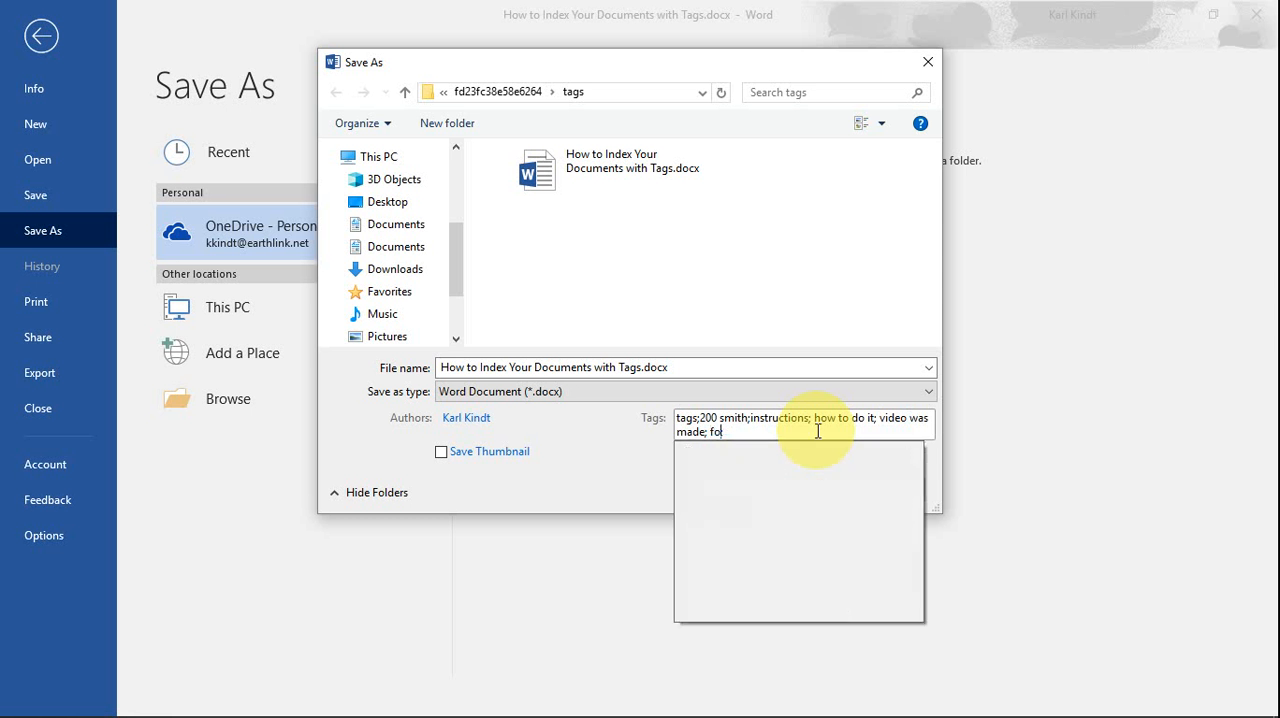
text(r client jones)
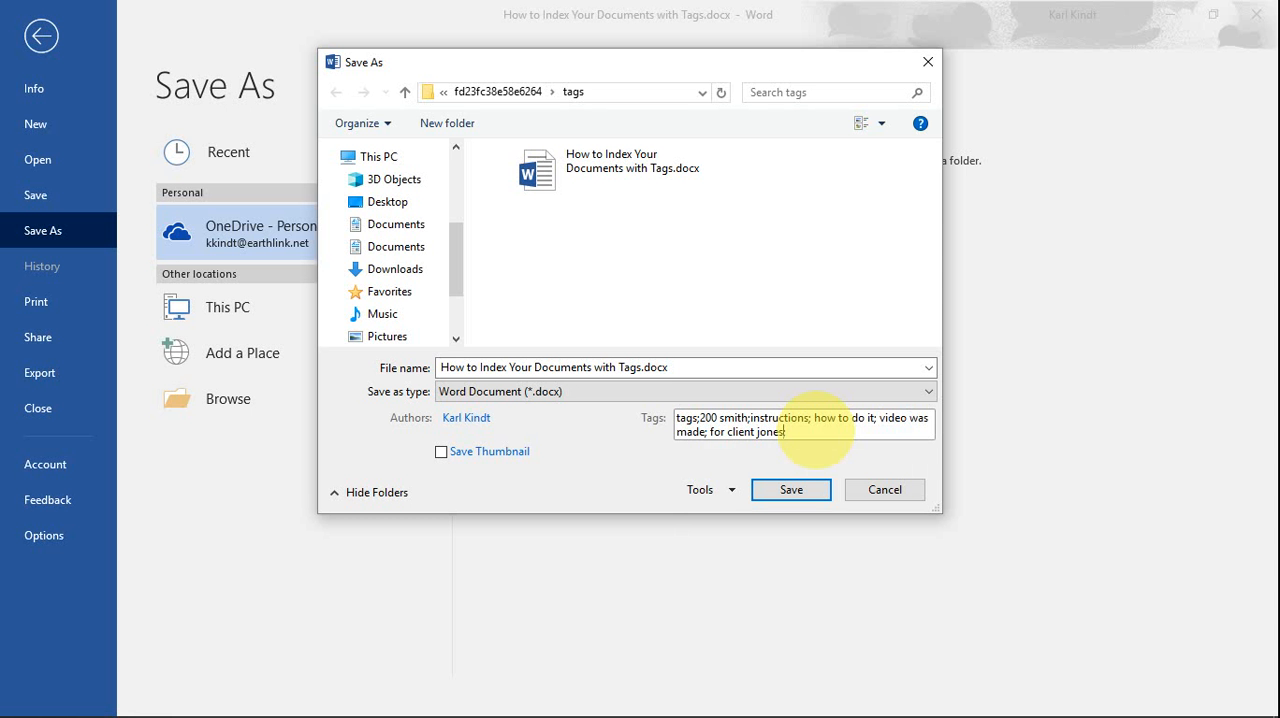
text(;)
text(matter 205;)
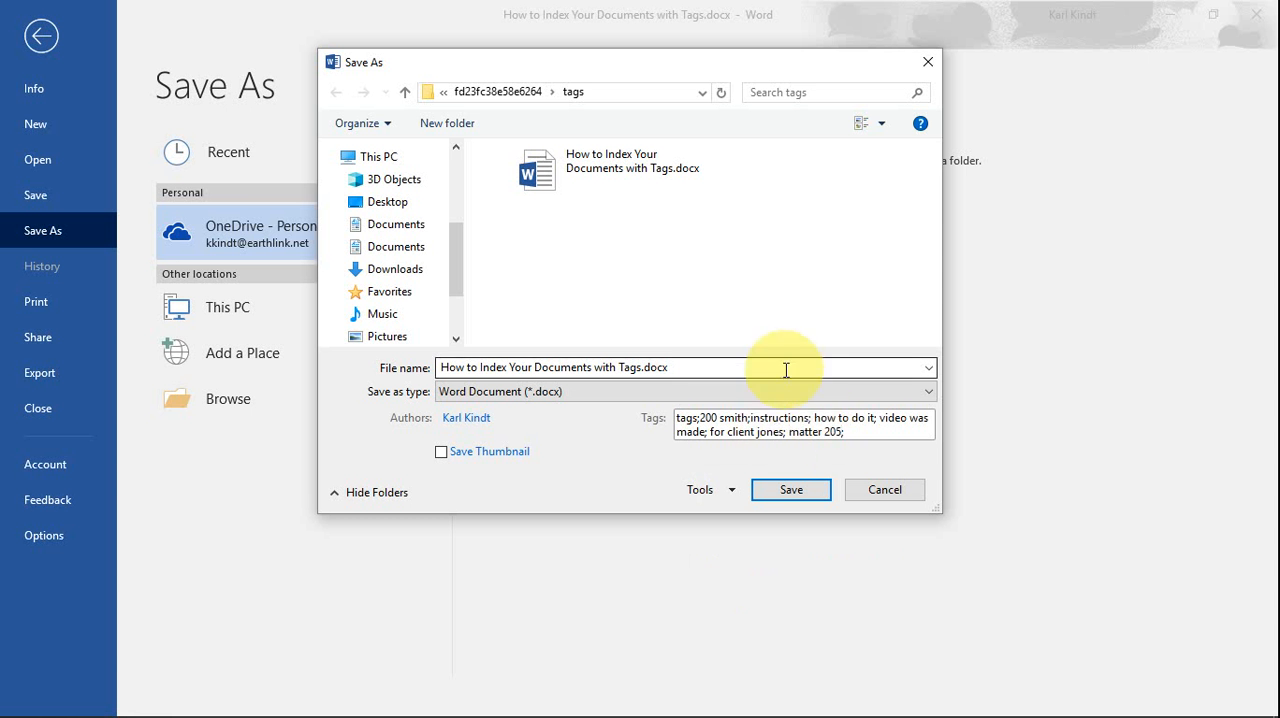
- Save the document over the existing file of the same name and close Word
click(791, 493)
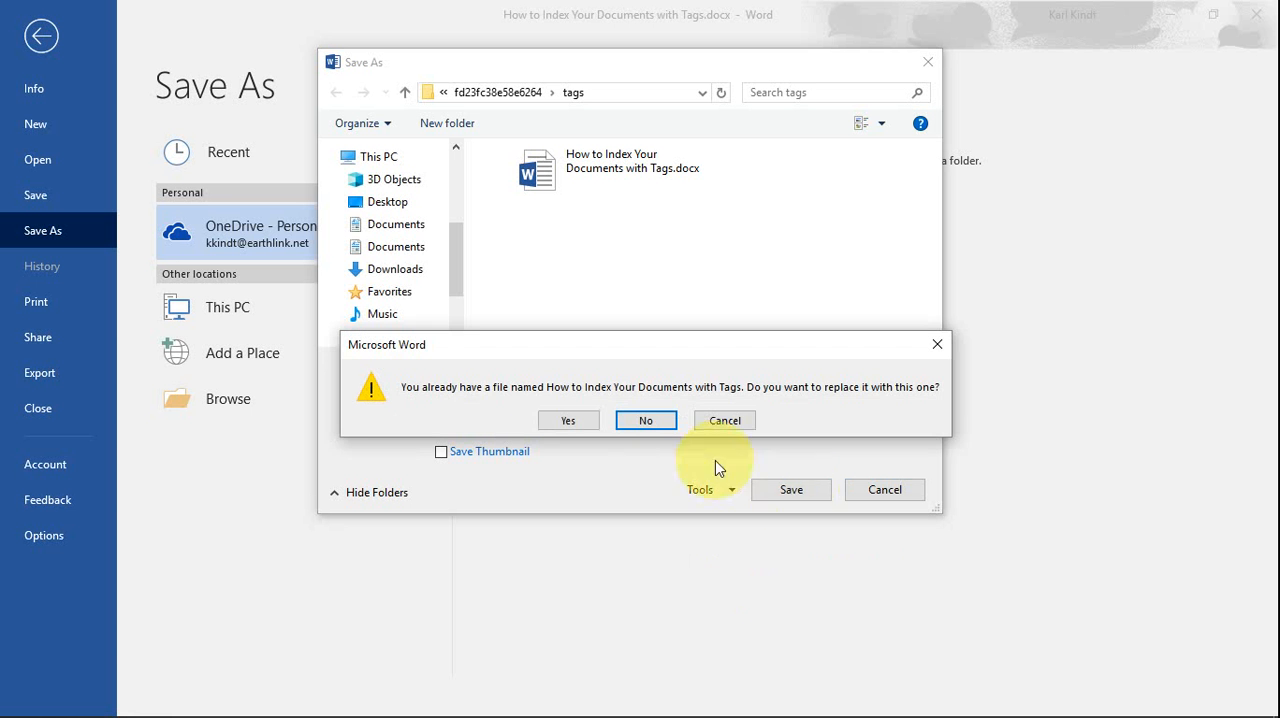
click(569, 419)
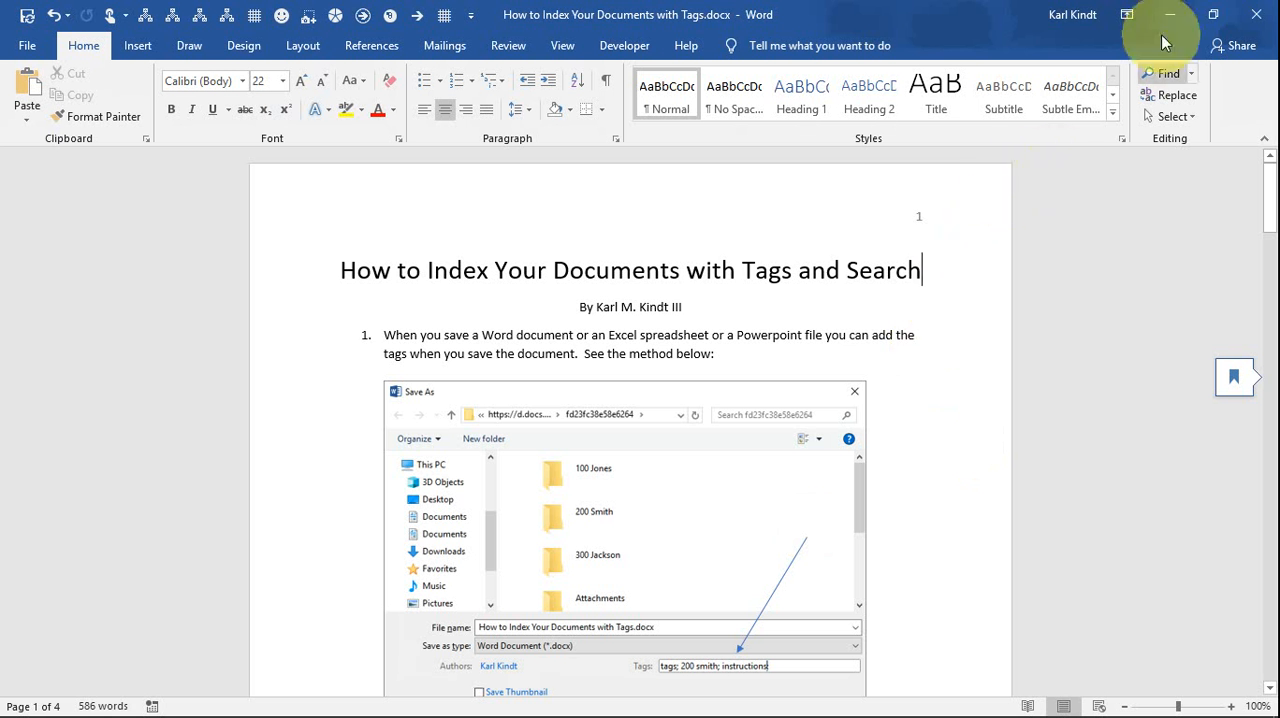
click(1256, 20)
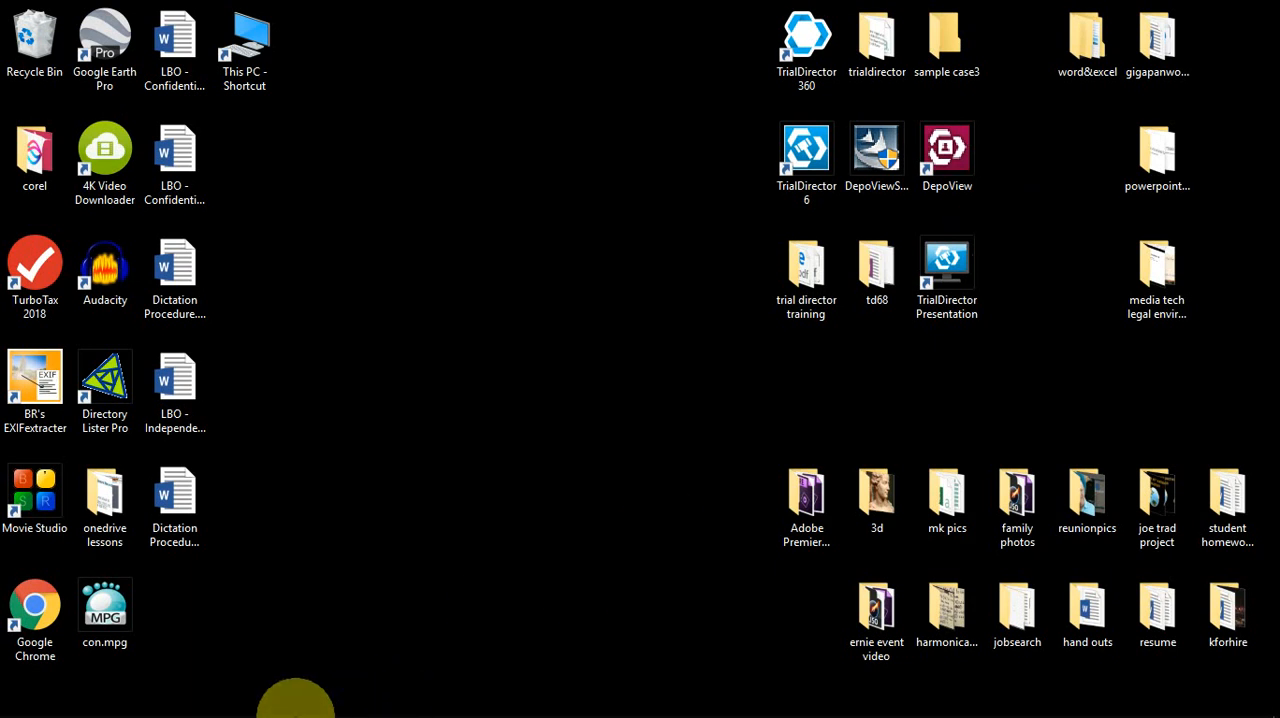
- Switch to File Explorer and show the contents of the OneDrive folder
mouse_move(85, 703)
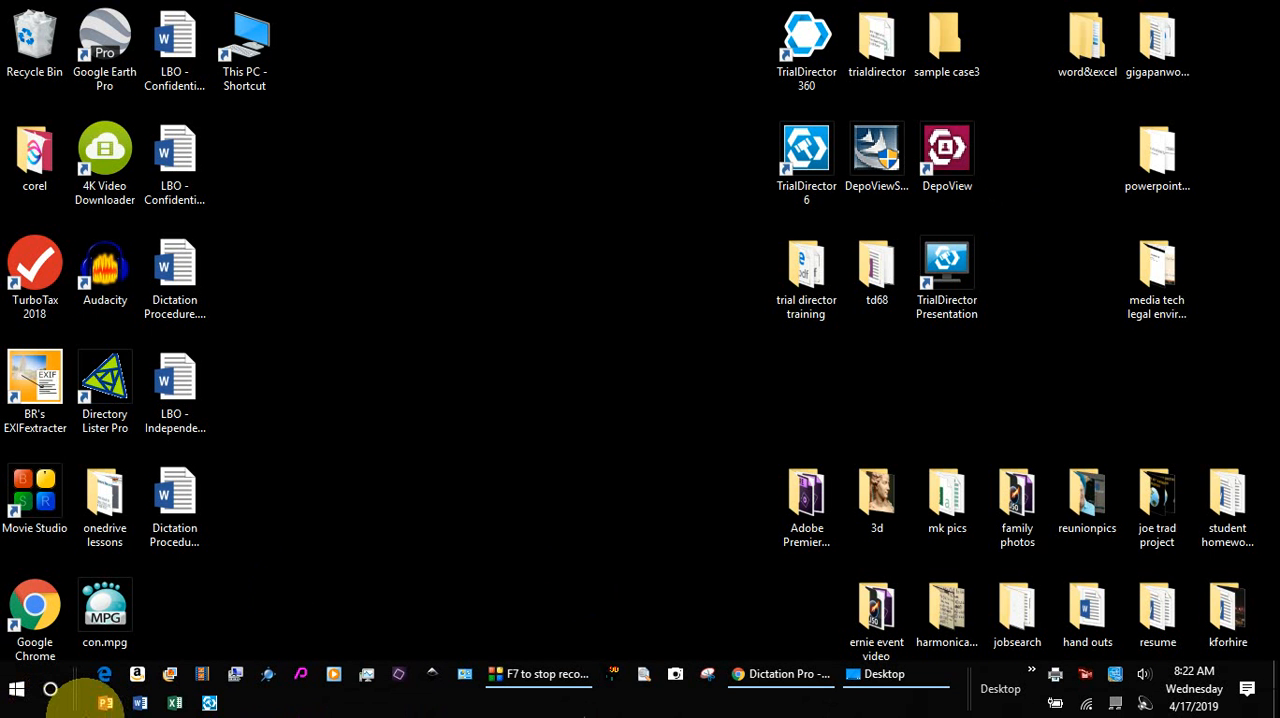
right_click(17, 689)
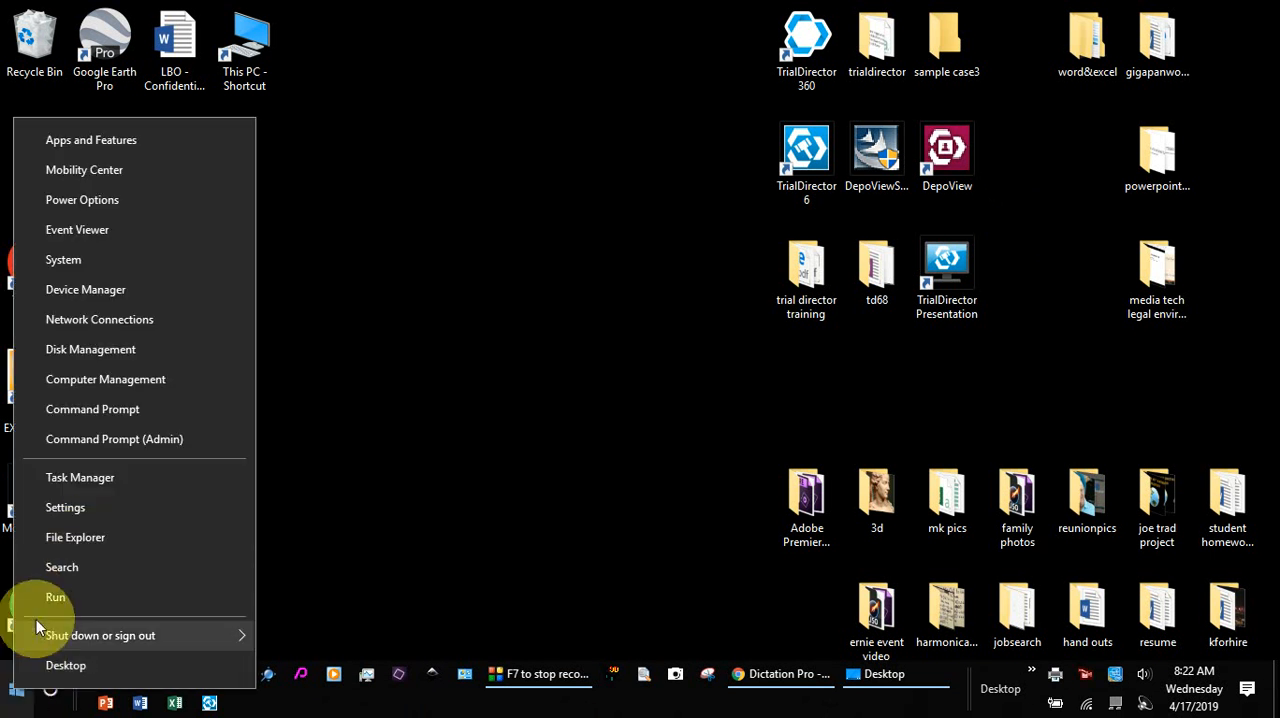
click(79, 540)
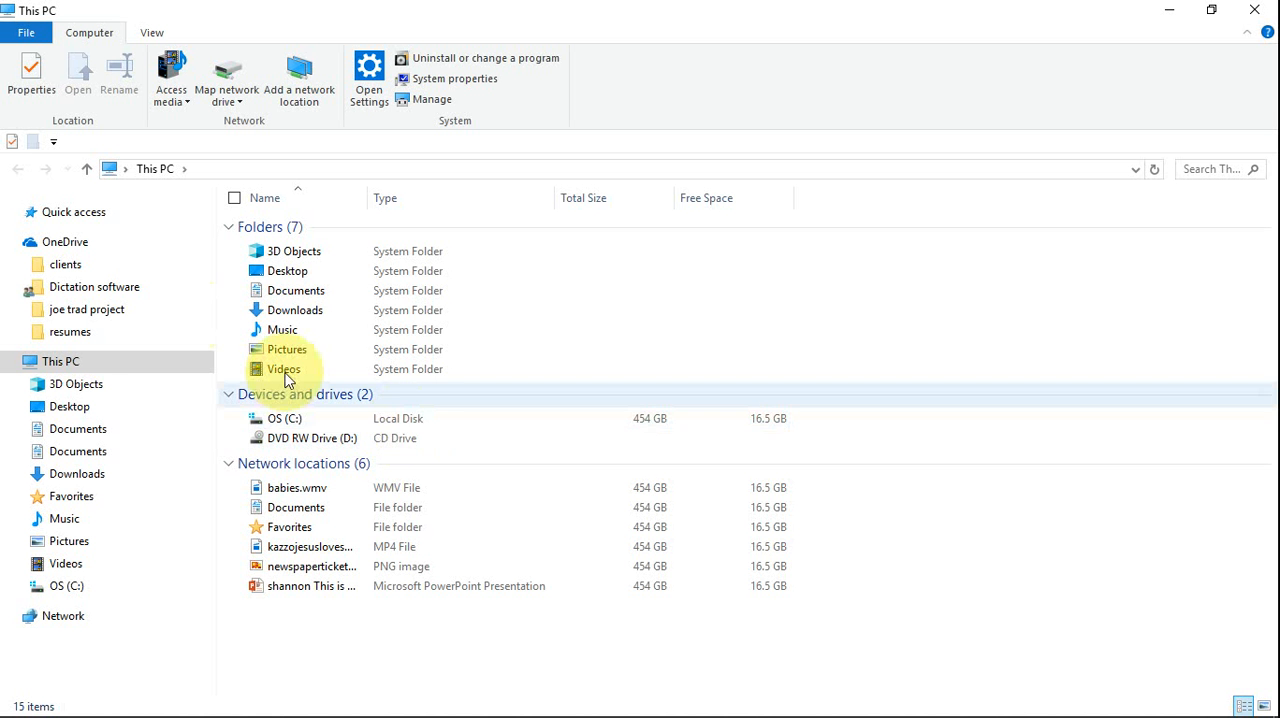
click(85, 250)
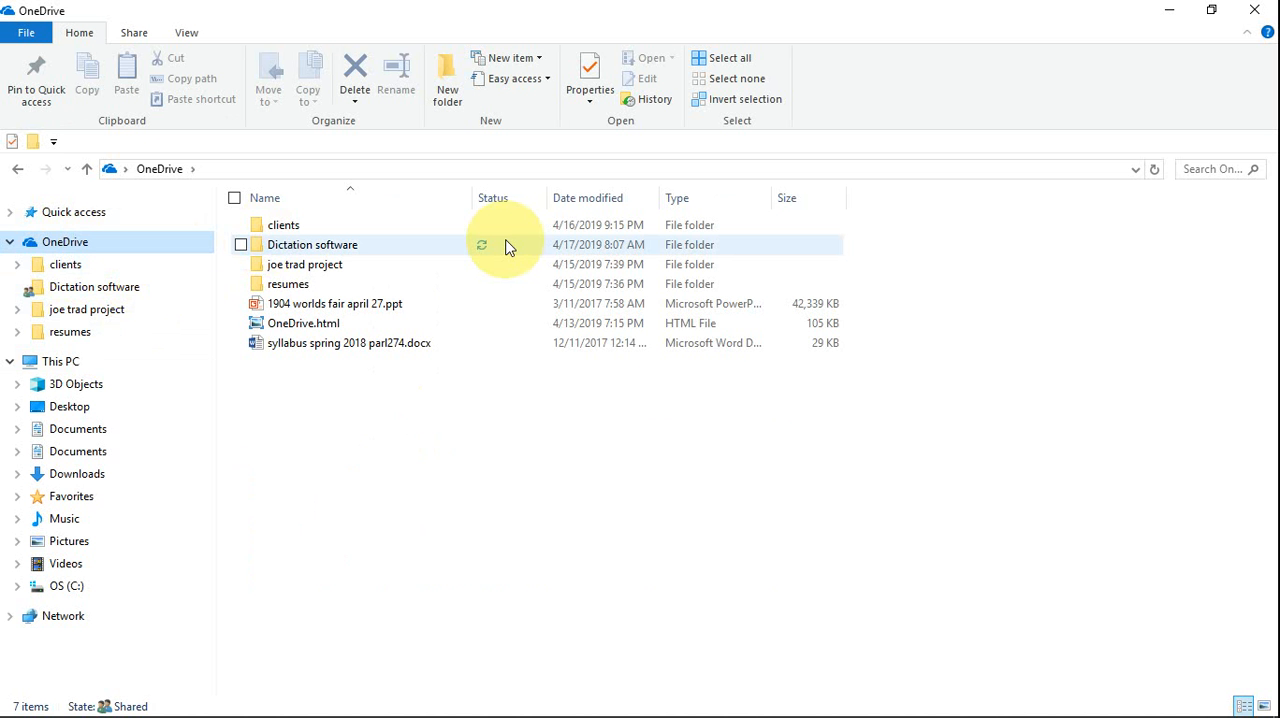
mouse_move(501, 247)
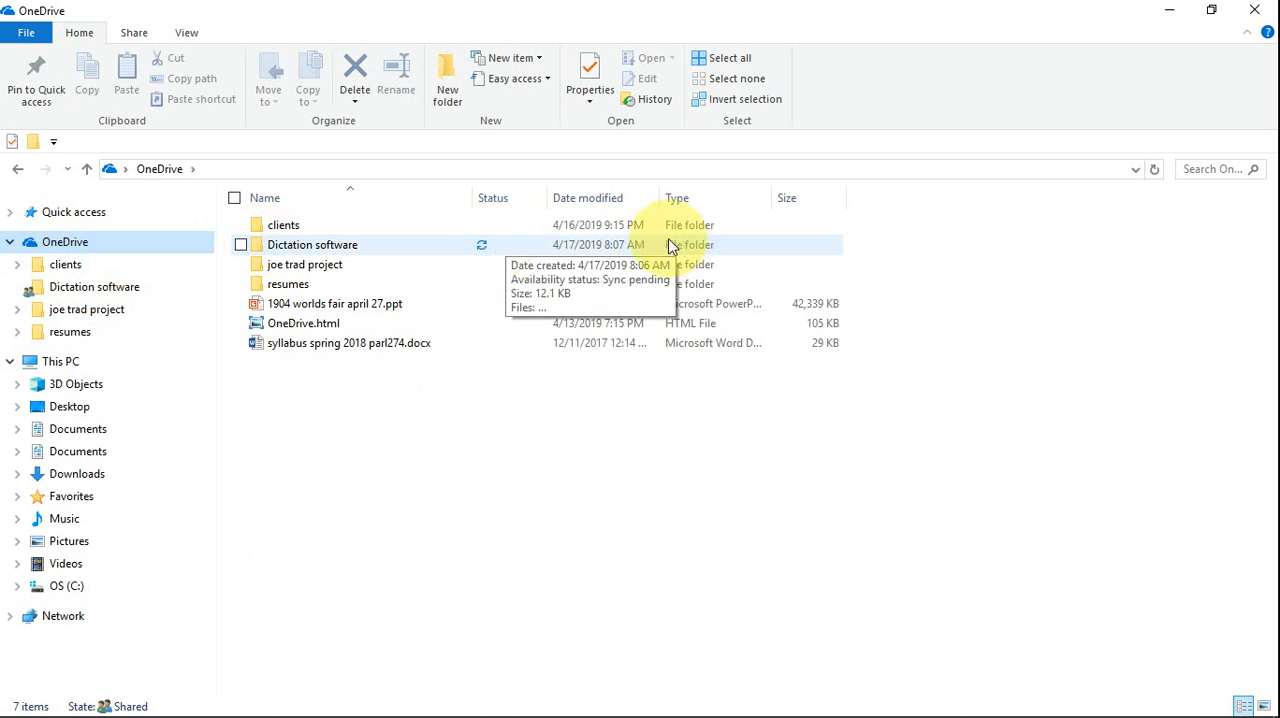
- Try to search the OneDrive folder for "tag; video" and clear the search
click(1200, 168)
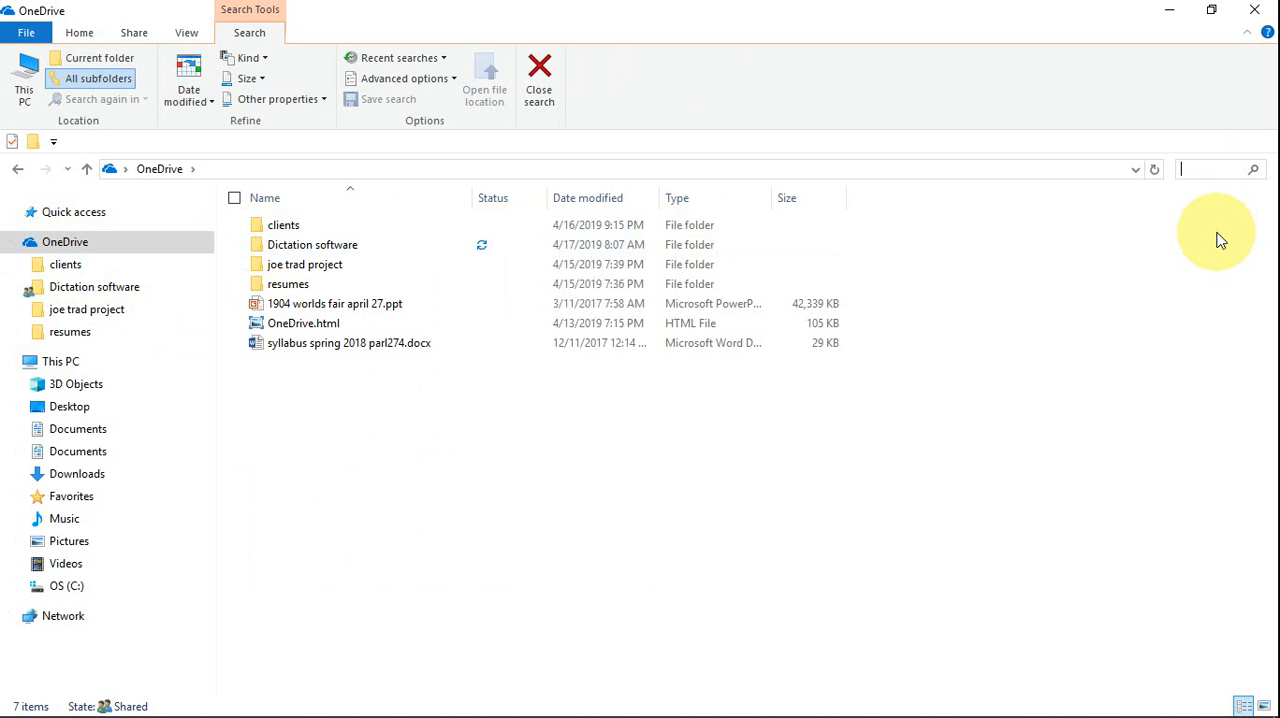
text(tag: v)
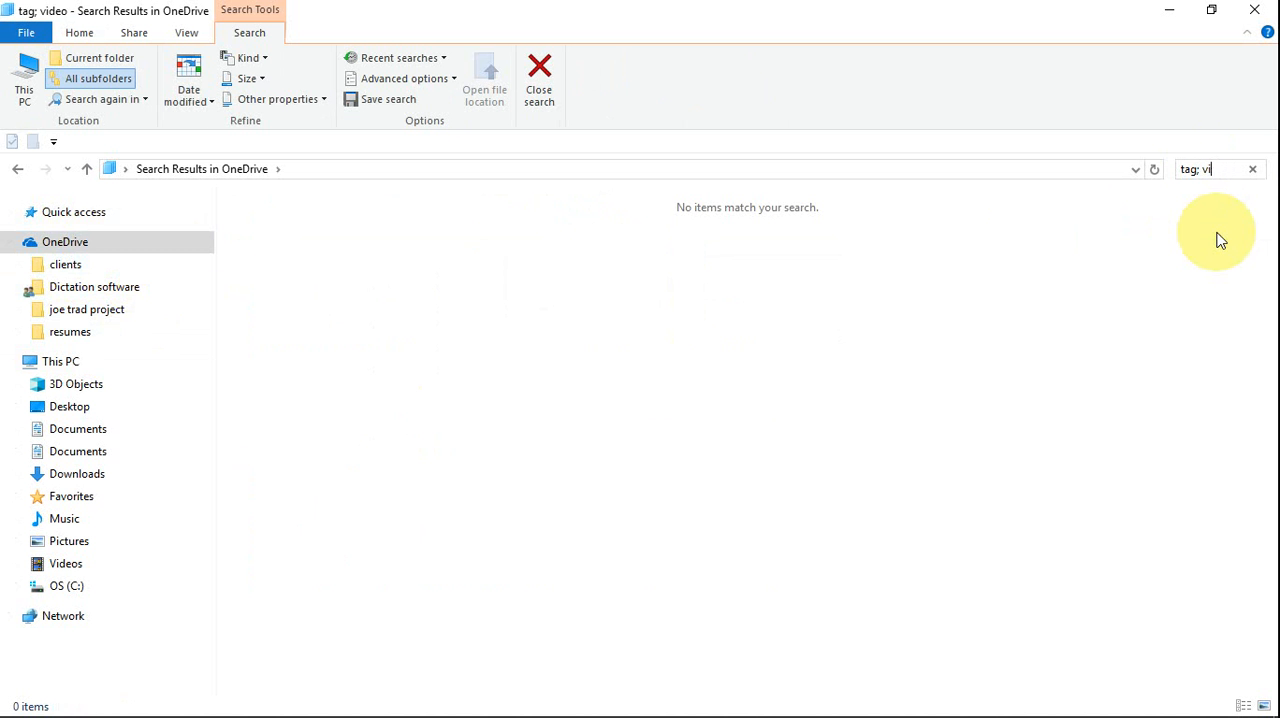
key(BackSpace)
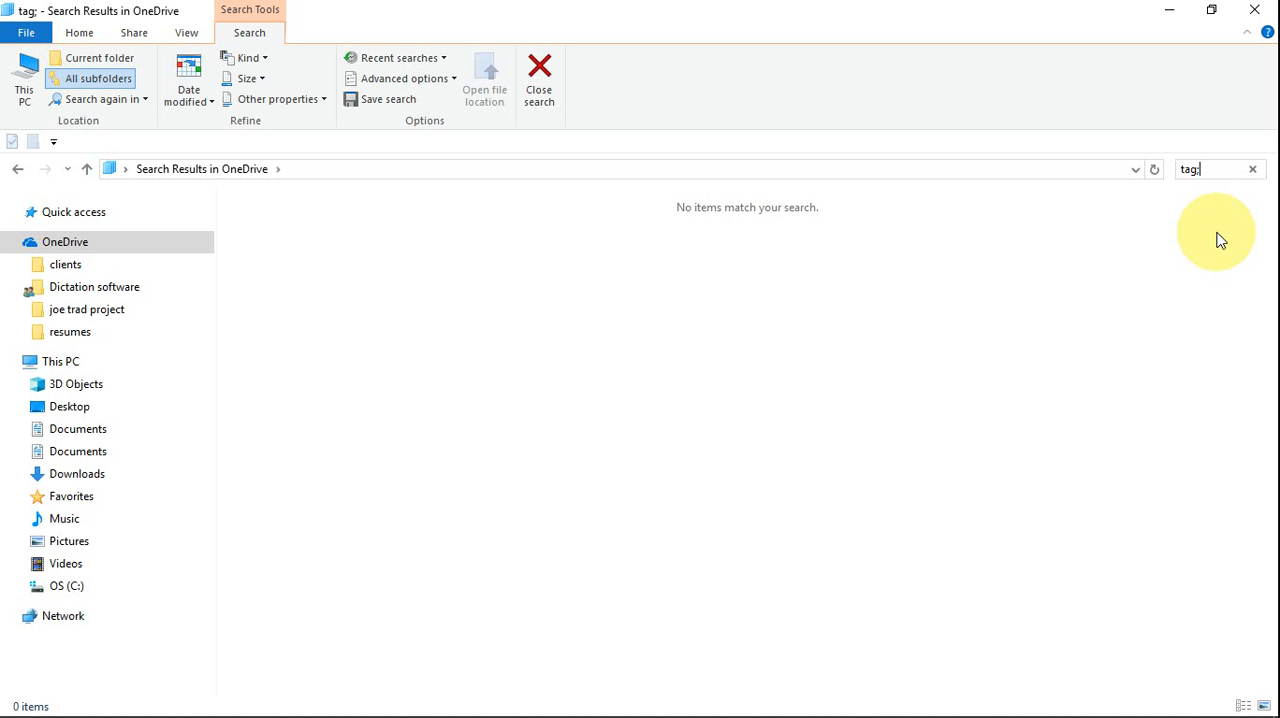
key(BackSpace)
key(BackSpace)
key(BackSpace)
key(BackSpace)
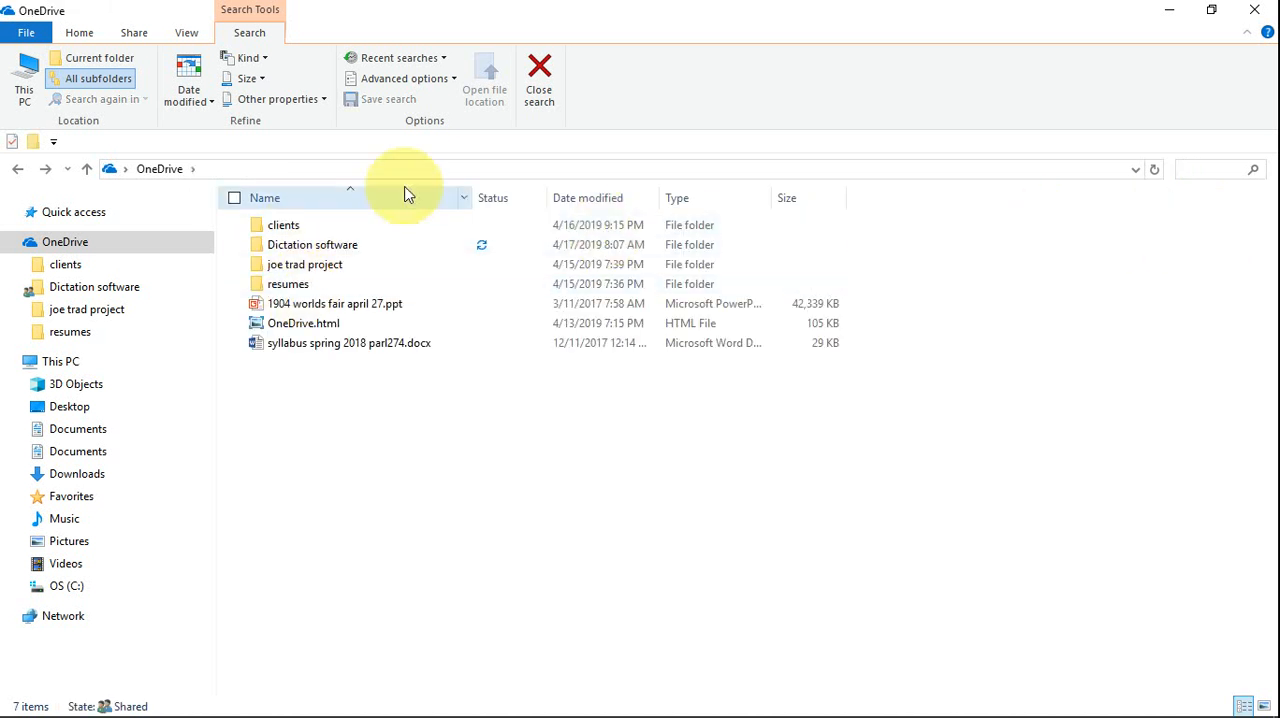
click(1225, 176)
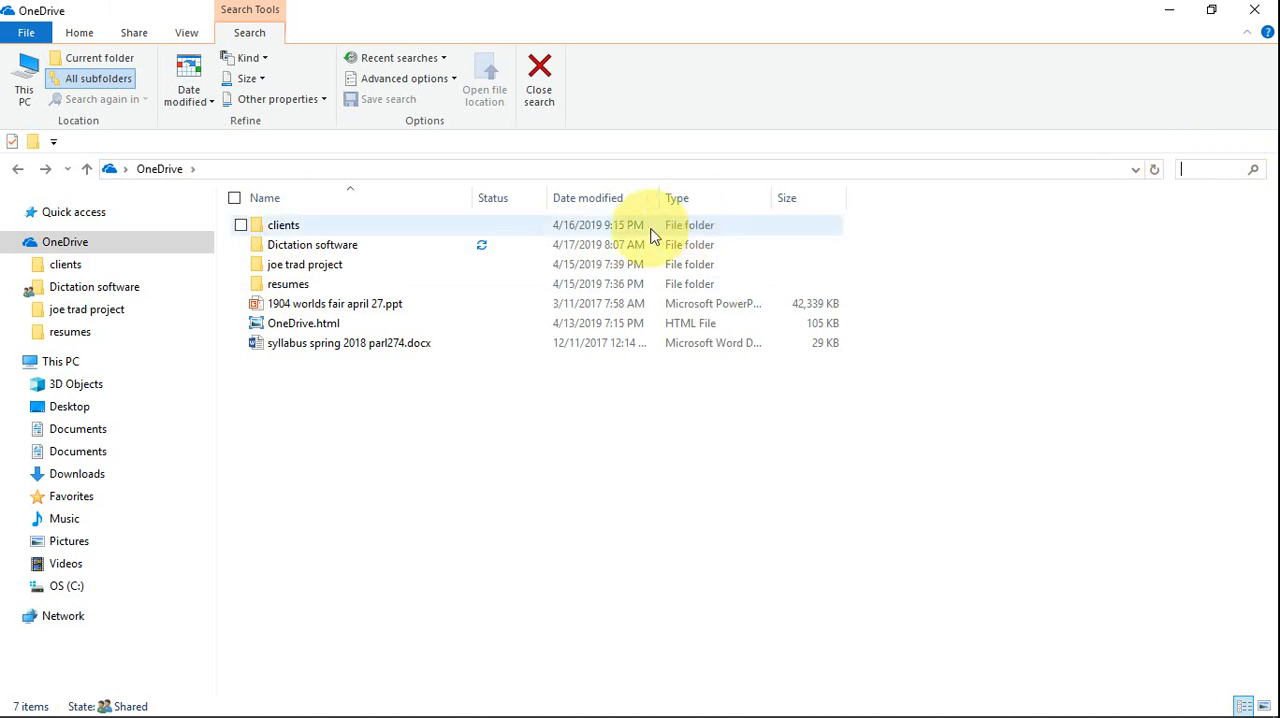
- Open the 101-jones folder inside clients > 100-jones and sort its files by tags
double_click(282, 227)
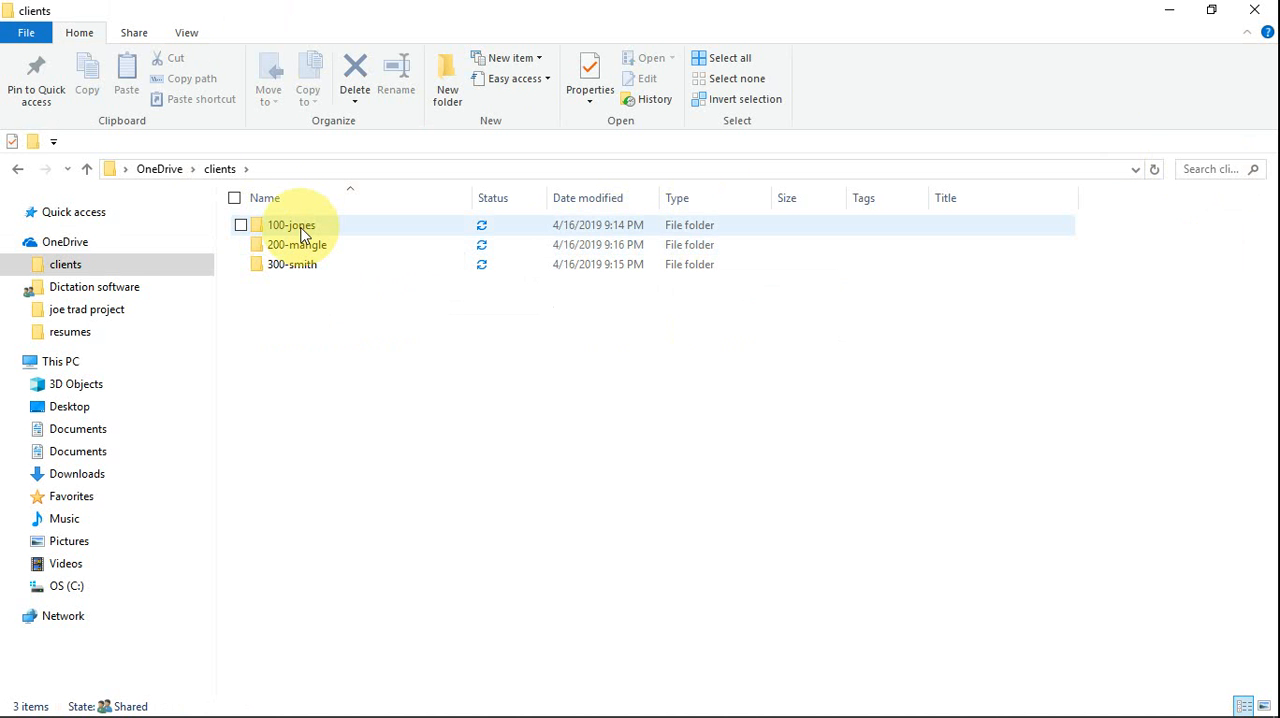
double_click(305, 230)
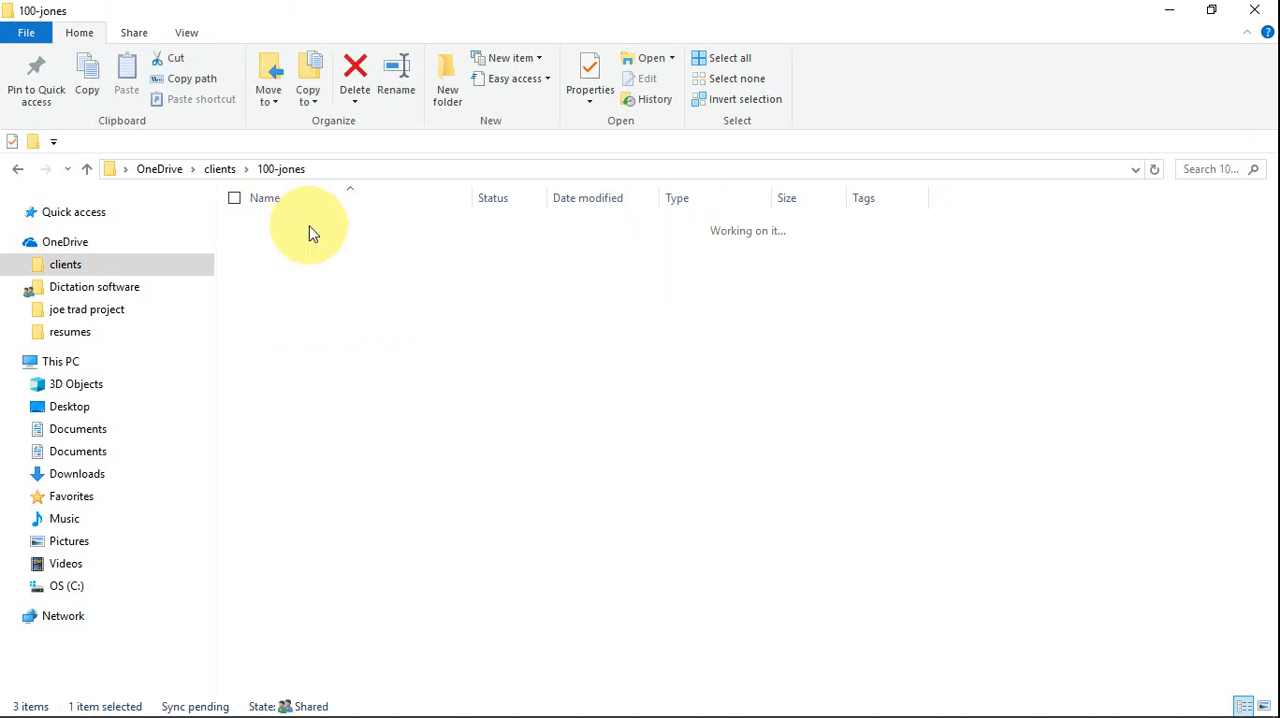
double_click(306, 229)
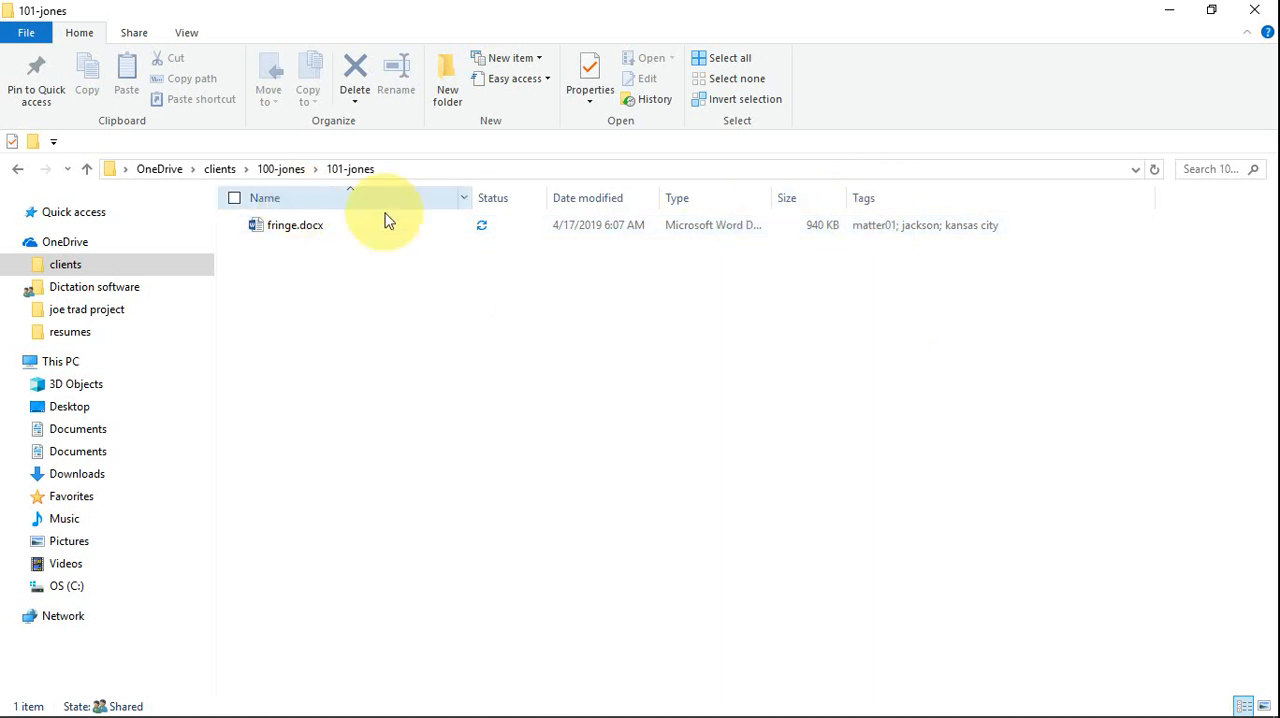
click(880, 200)
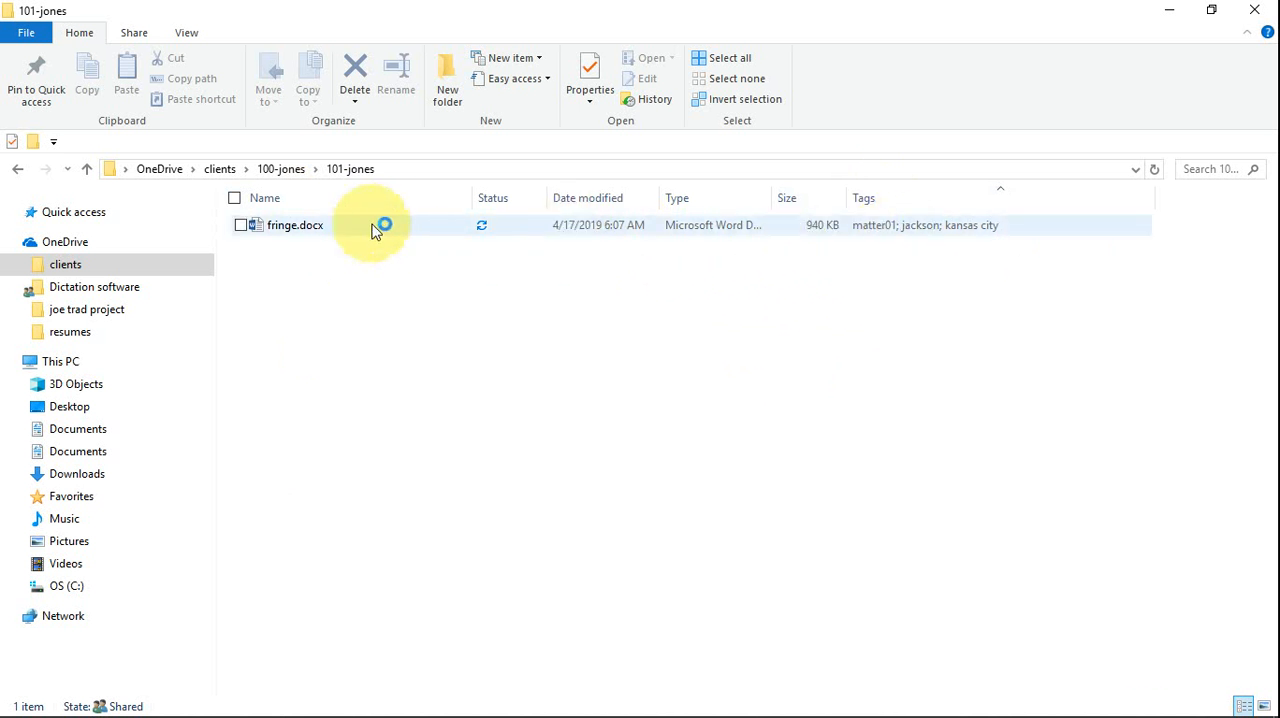
mouse_move(337, 229)
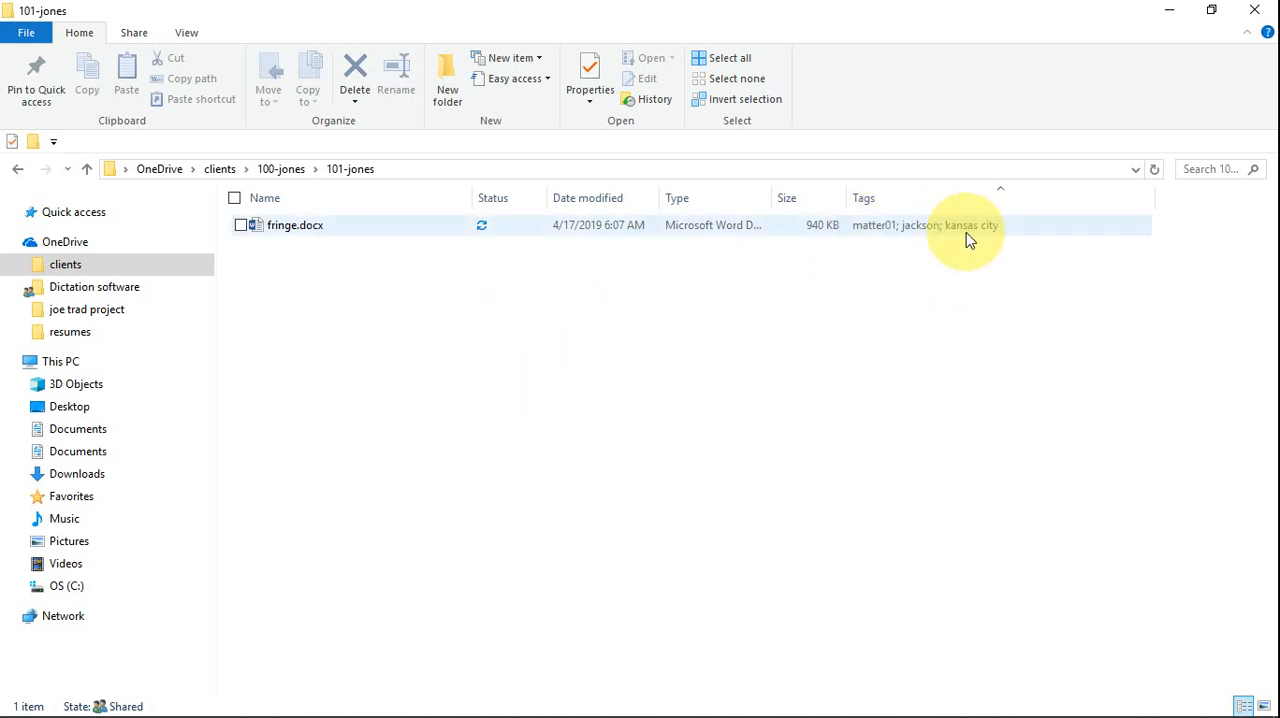
- Open the detail properties of fringe.docx and add "copyright" to its existing tags
right_click(310, 232)
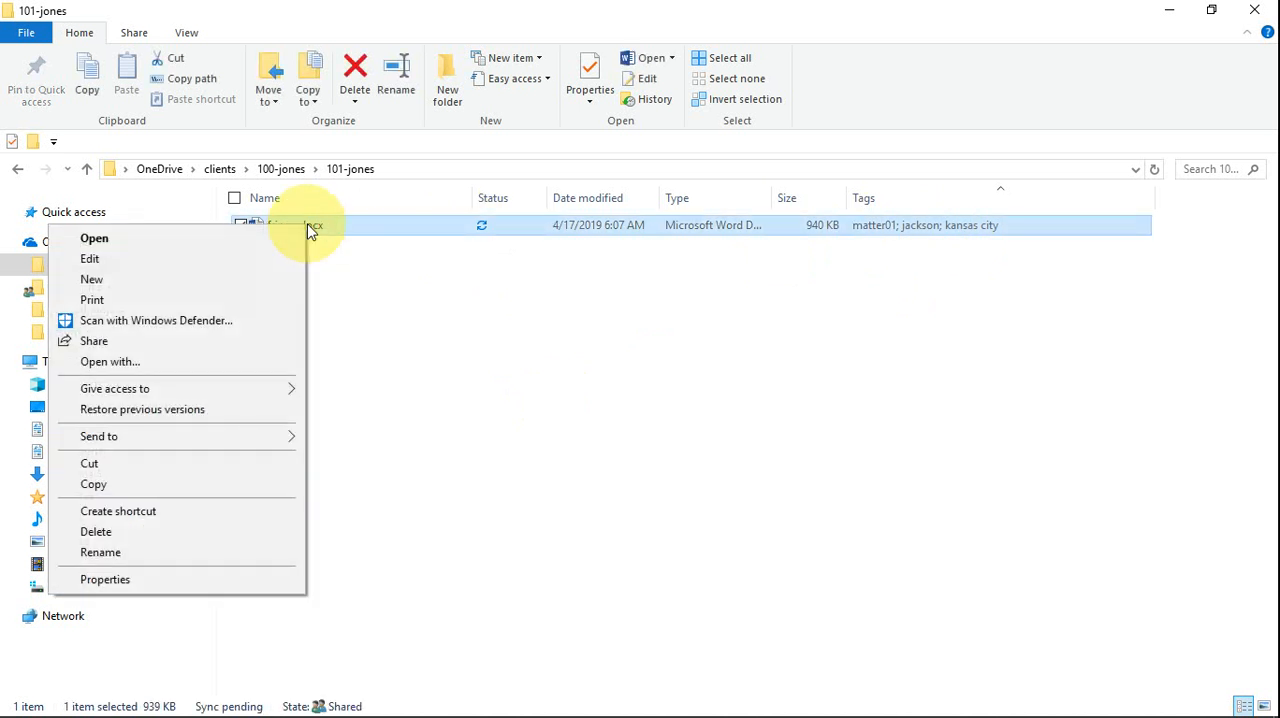
click(130, 588)
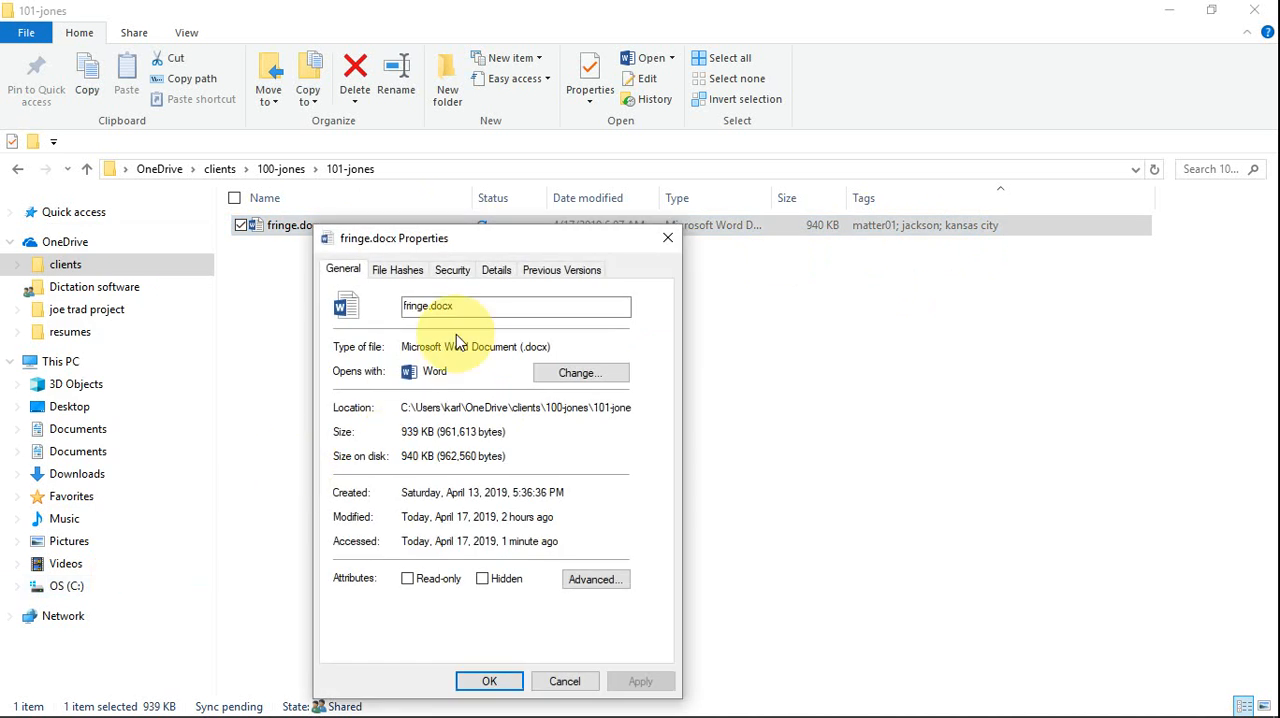
click(497, 271)
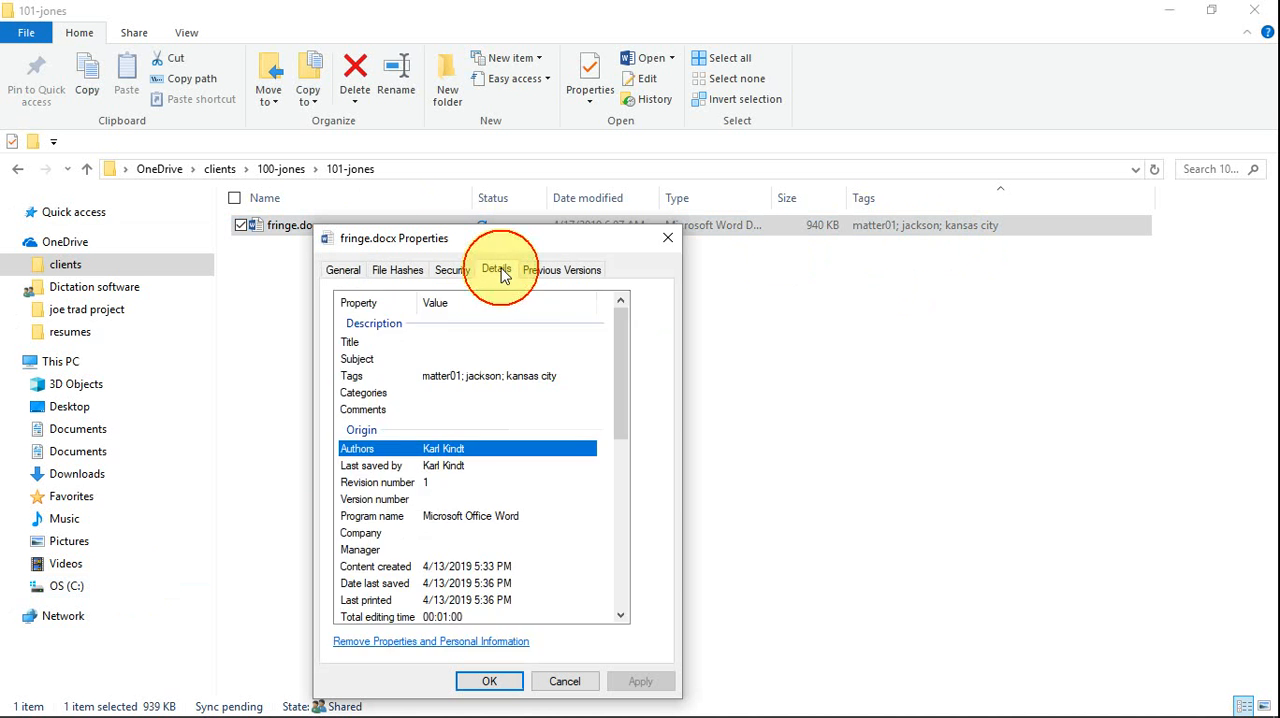
click(486, 378)
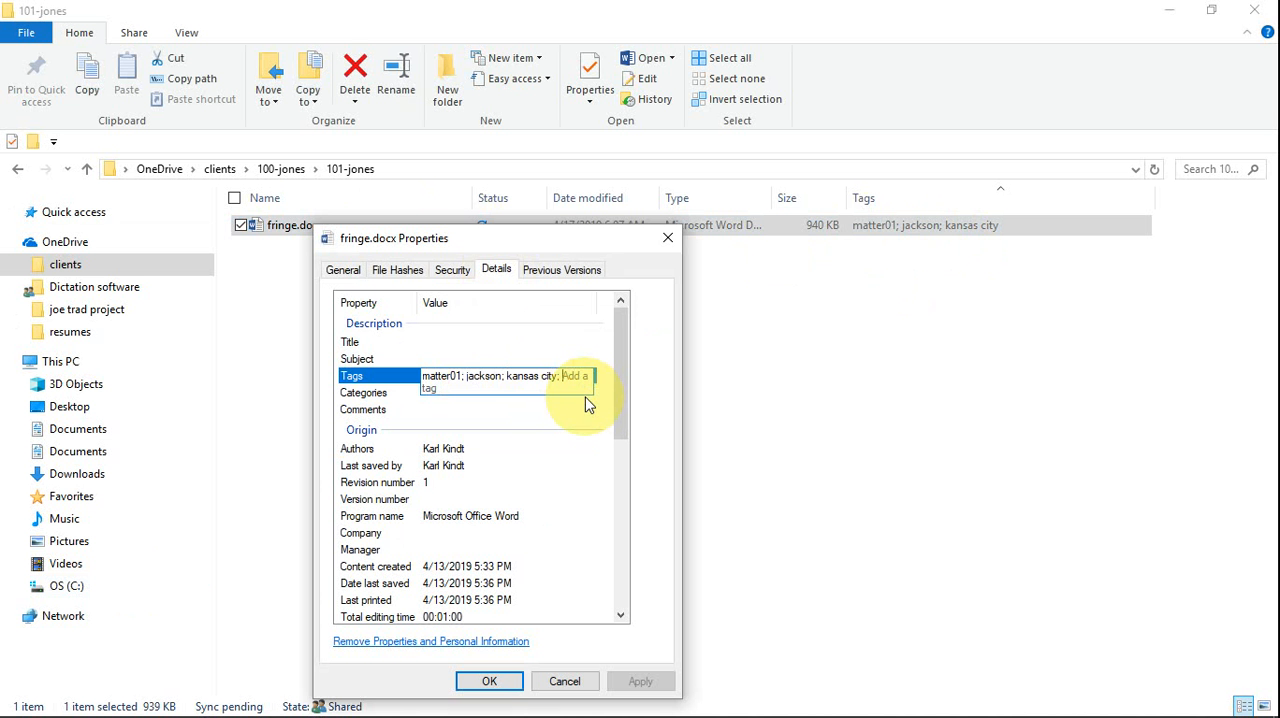
text(copyright;)
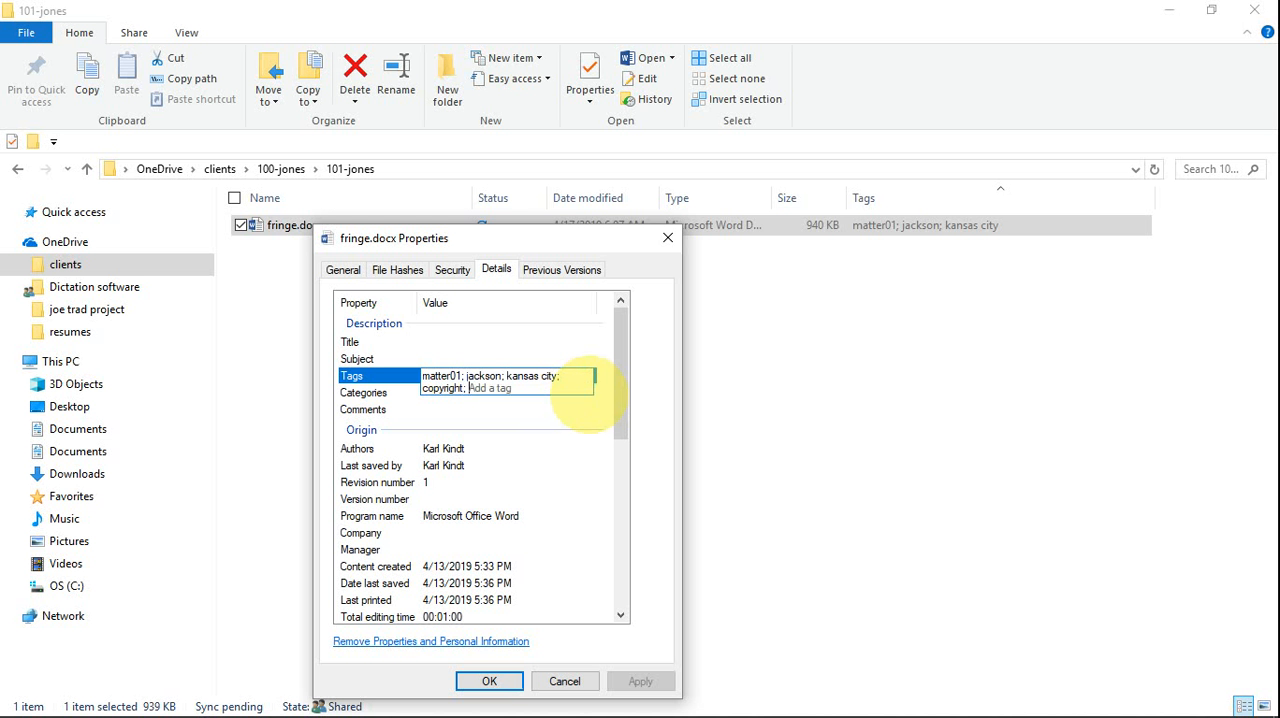
text( pate)
- Add "patent" as a further tag of fringe.docx and commit the tag list
key(BackSpace)
key(BackSpace)
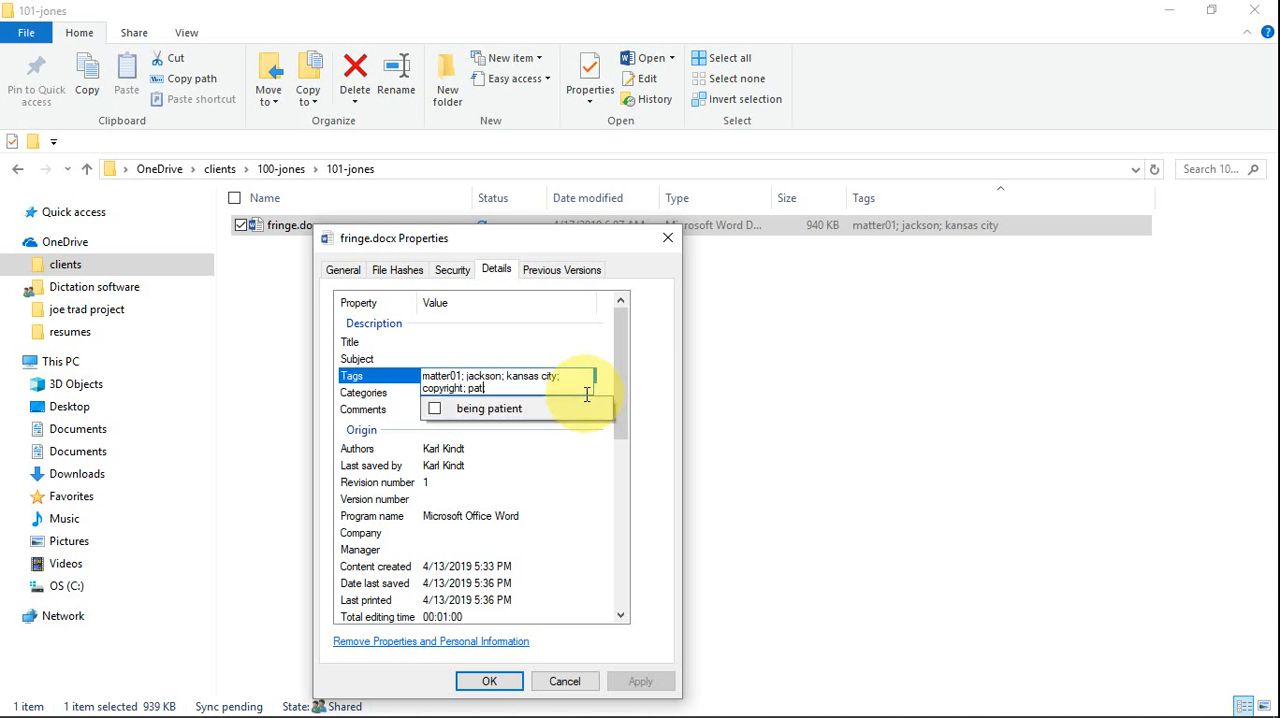
text(nten;)
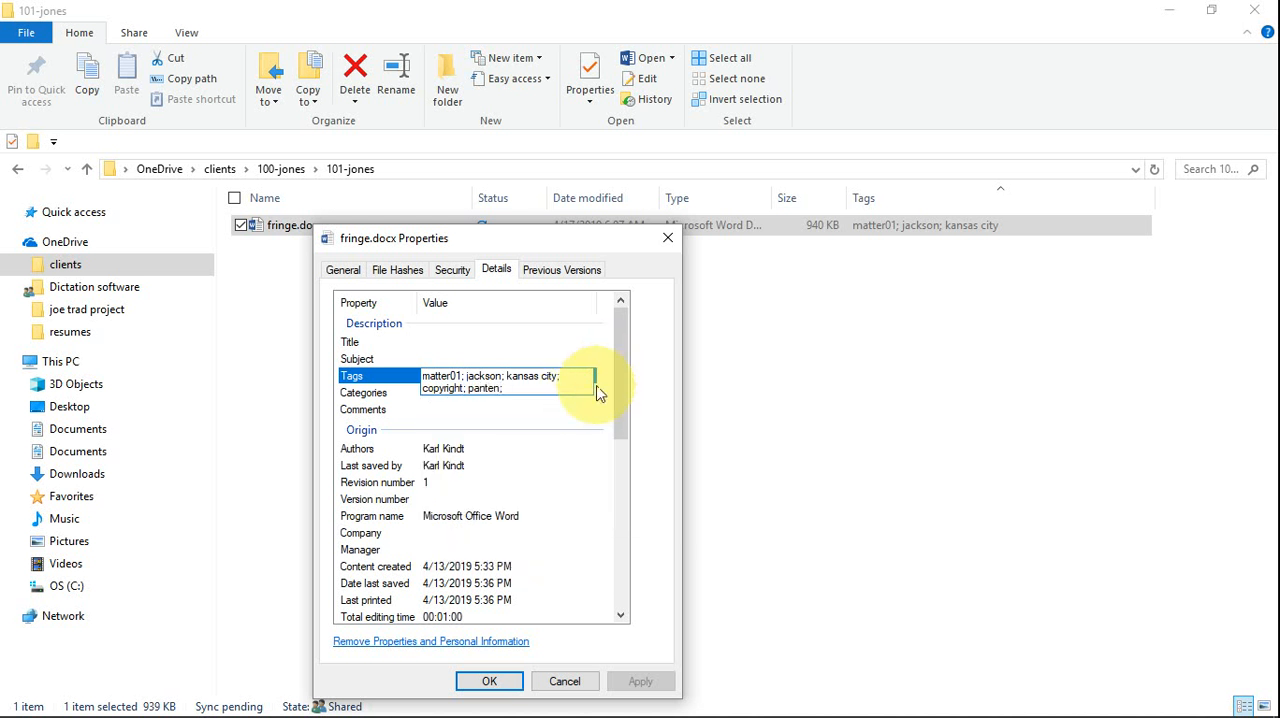
key(BackSpace)
key(BackSpace)
key(BackSpace)
key(BackSpace)
key(BackSpace)
text(tent)
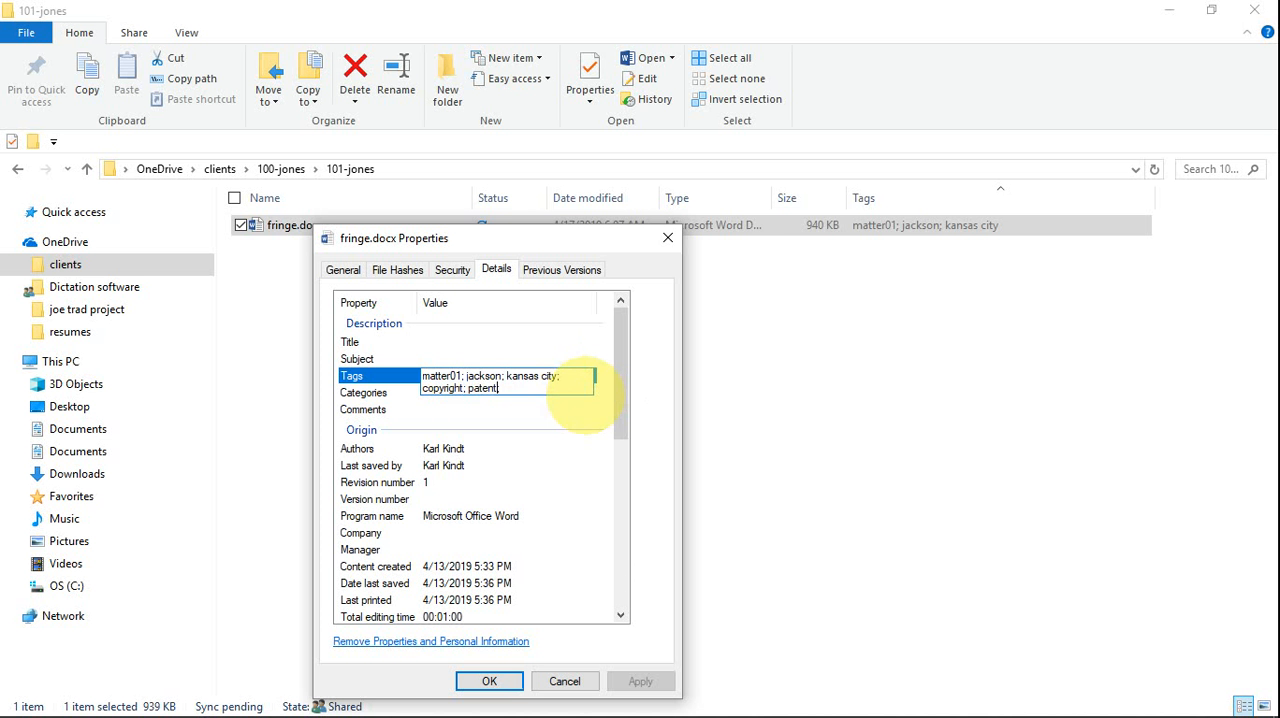
key(Return)
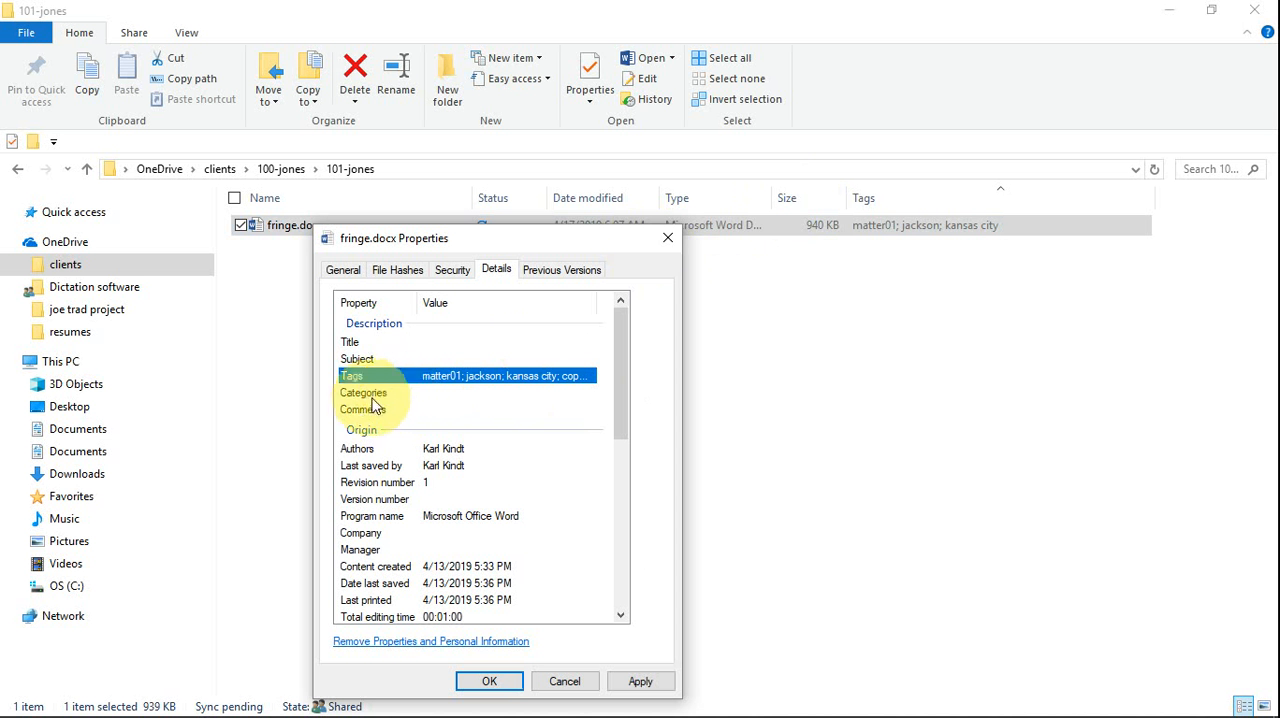
- Set the title property of fringe.docx to "about fringe on documents"
click(378, 342)
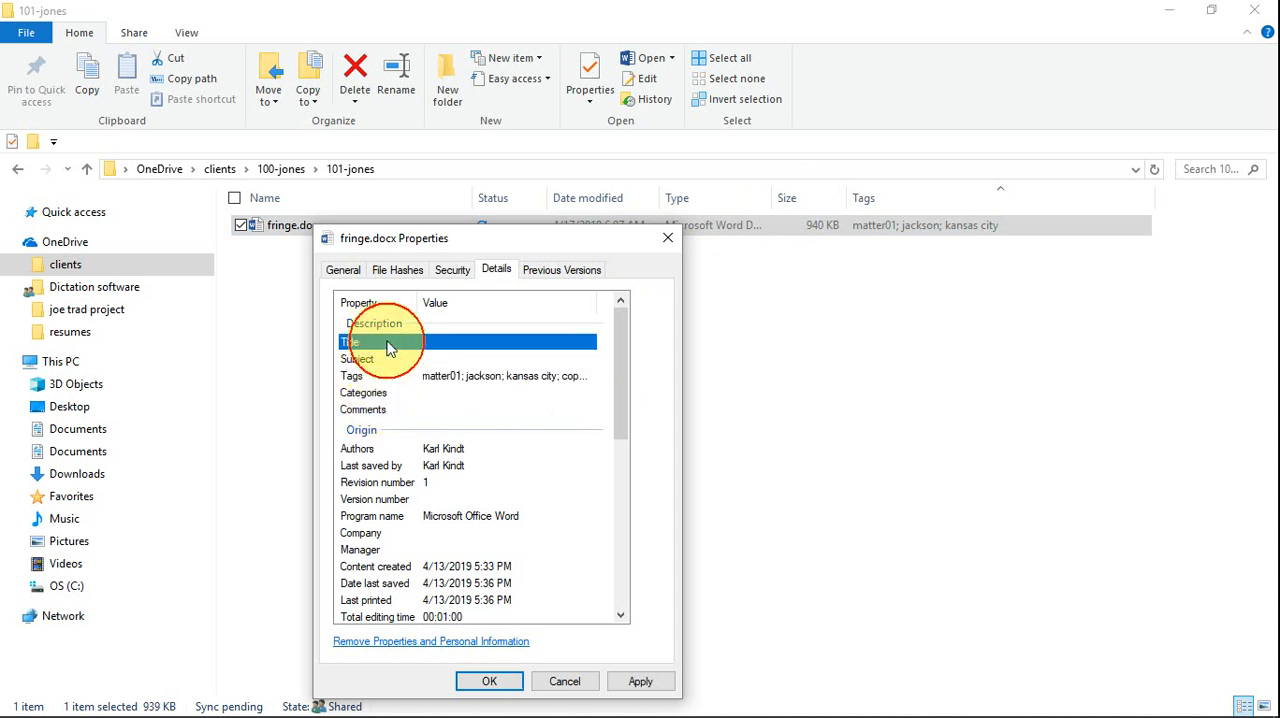
click(464, 342)
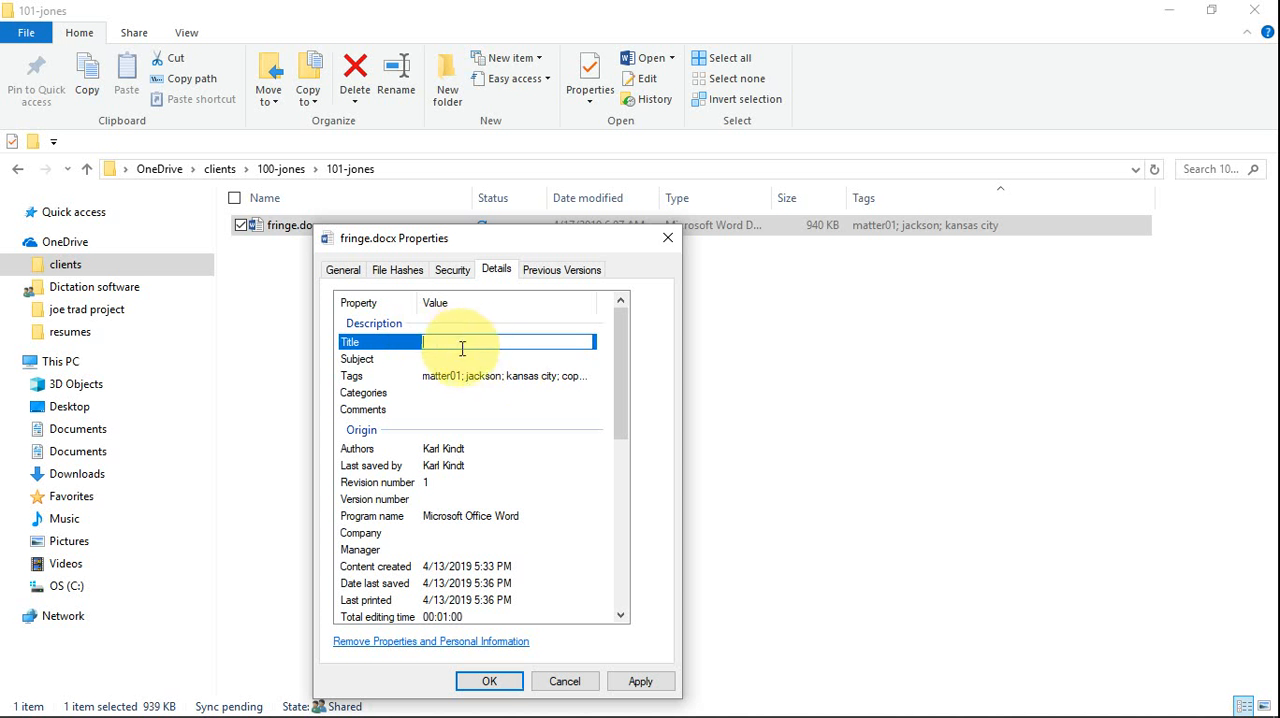
text(about fringe on documents)
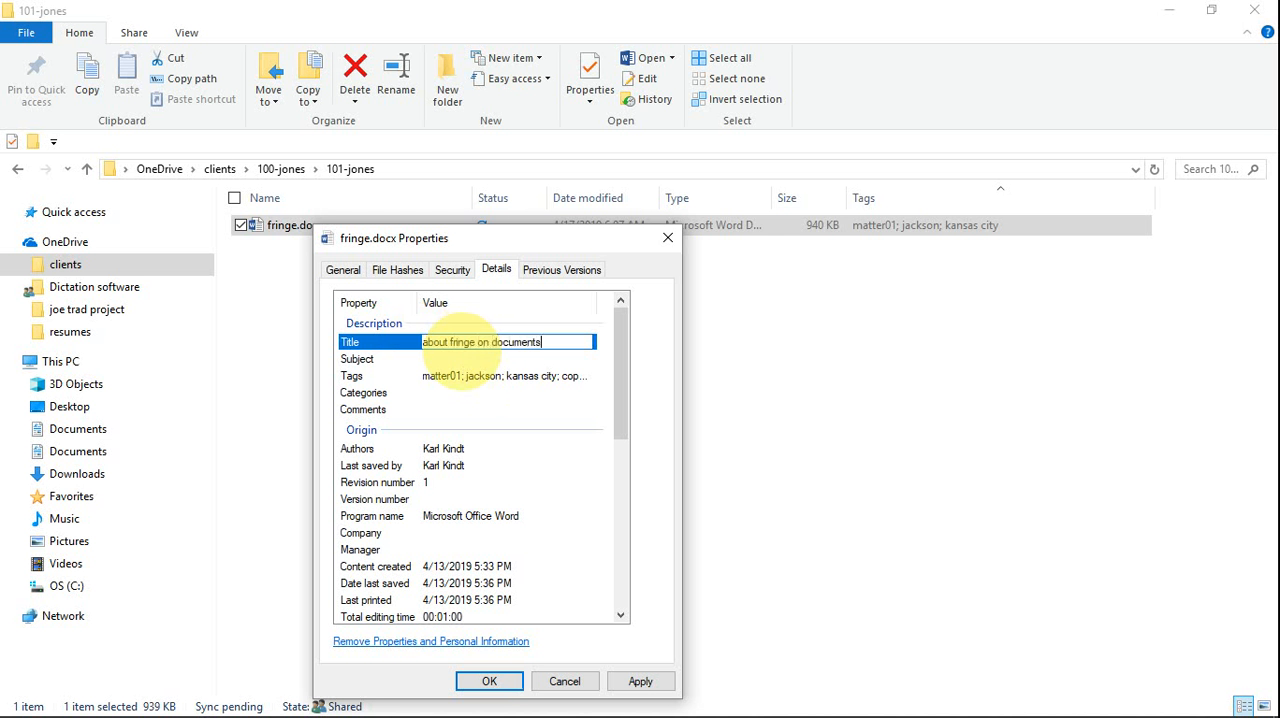
- Set the subject of fringe.docx to "clothing" and its category to "jackson"
click(467, 359)
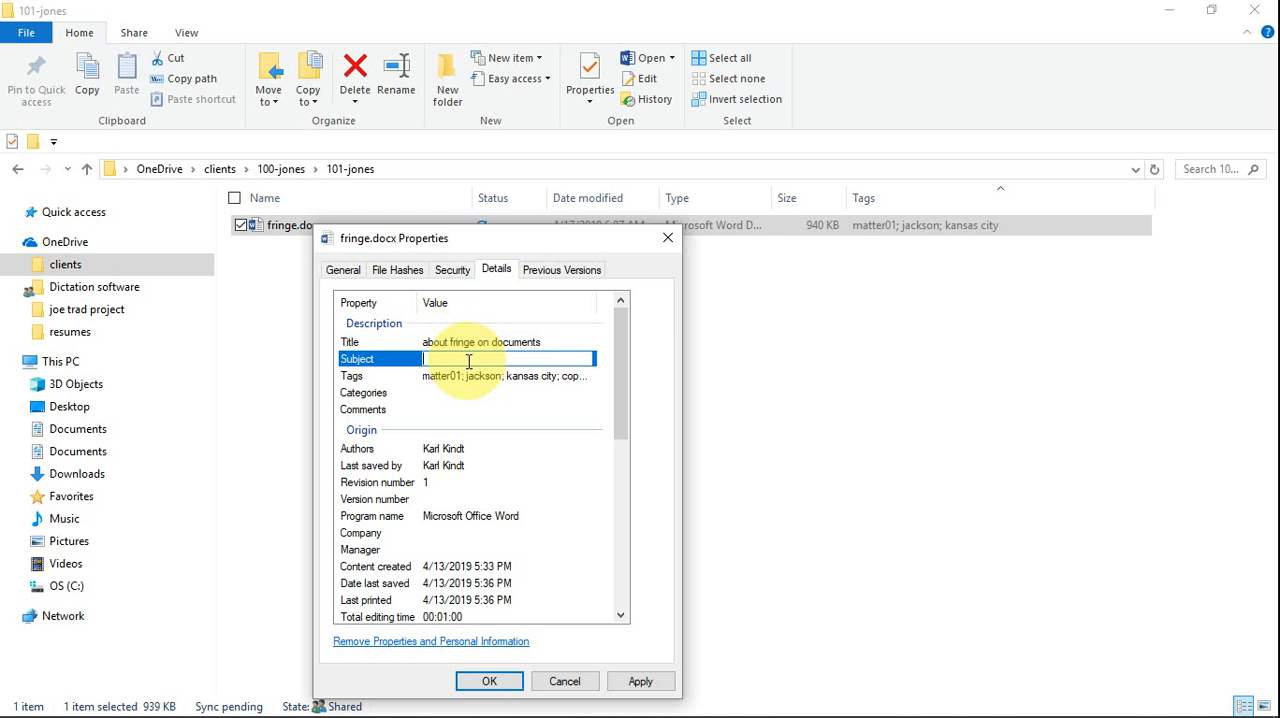
text(clothing)
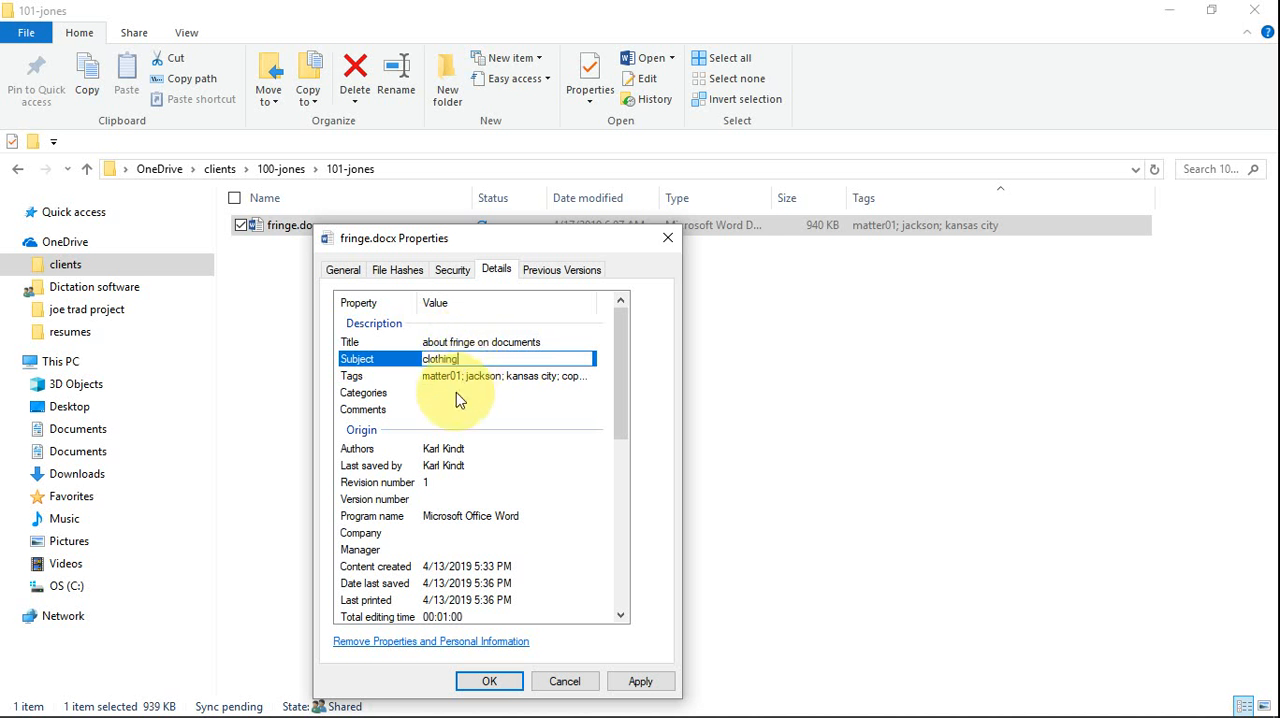
click(456, 393)
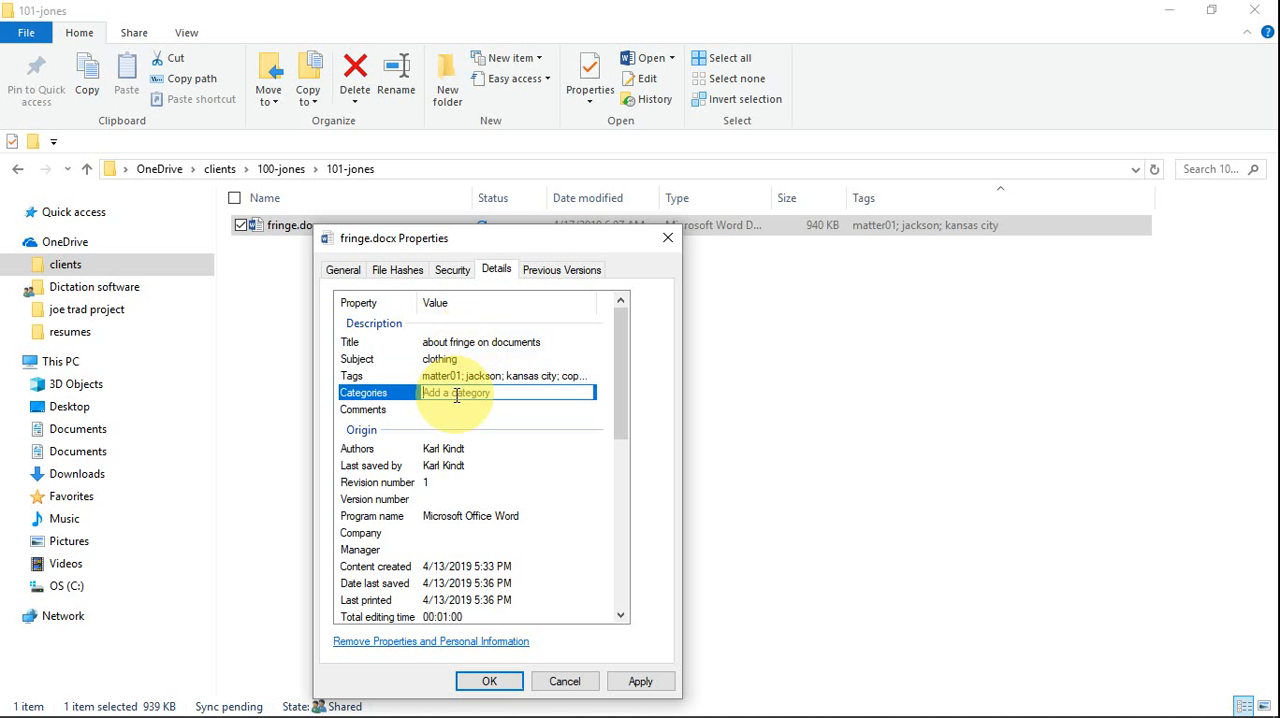
text(jackson;)
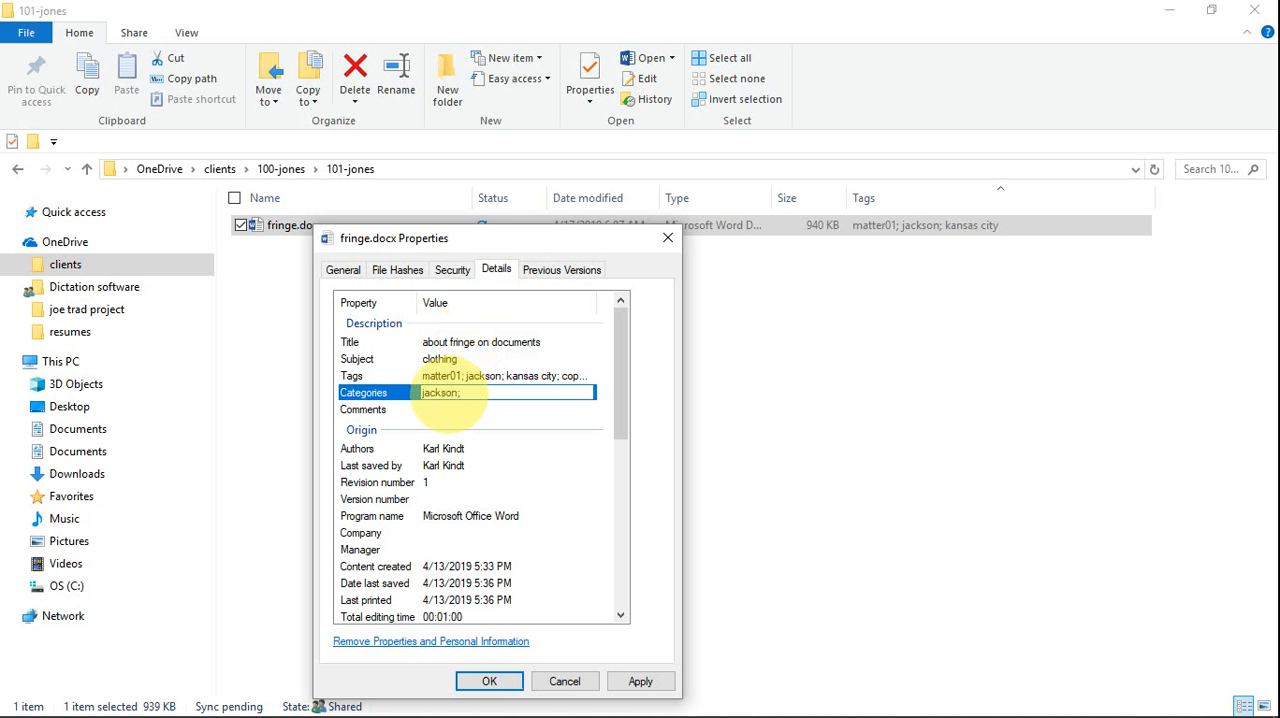
- Add the comment "this is a document about adding fringe on clothing" to the file's properties
click(440, 410)
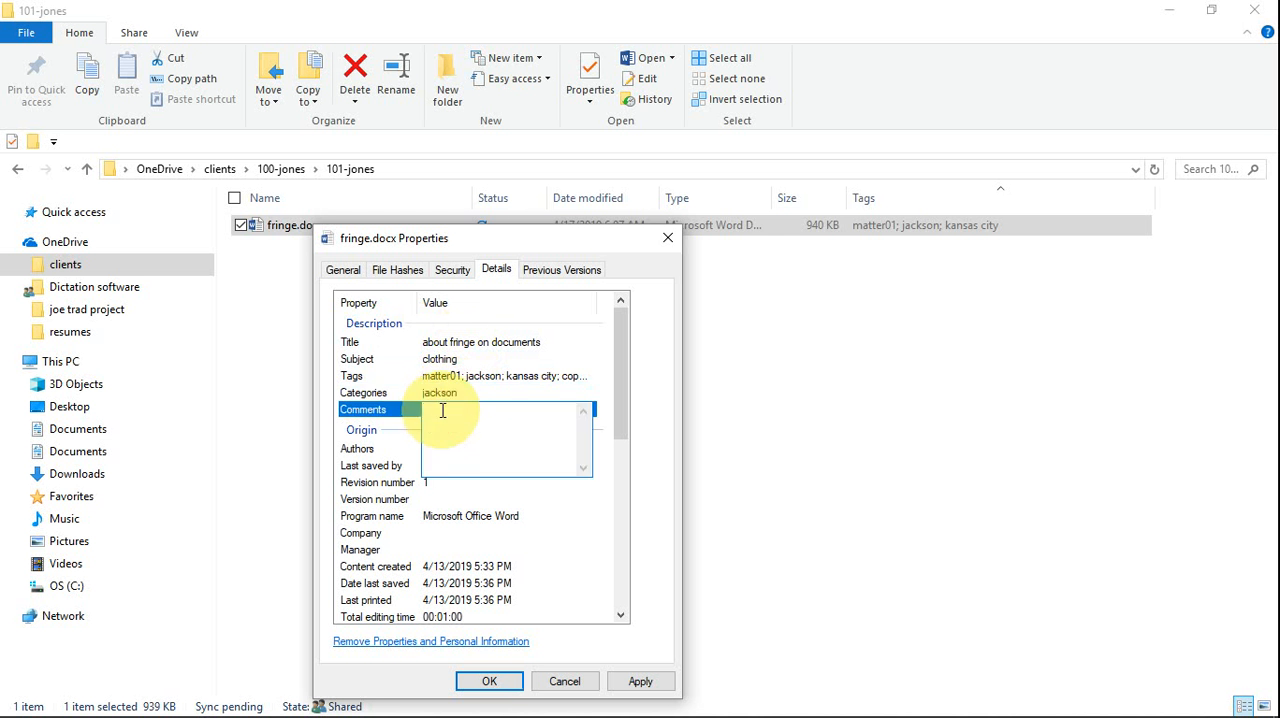
text(this is a document about adding fringe on clothing)
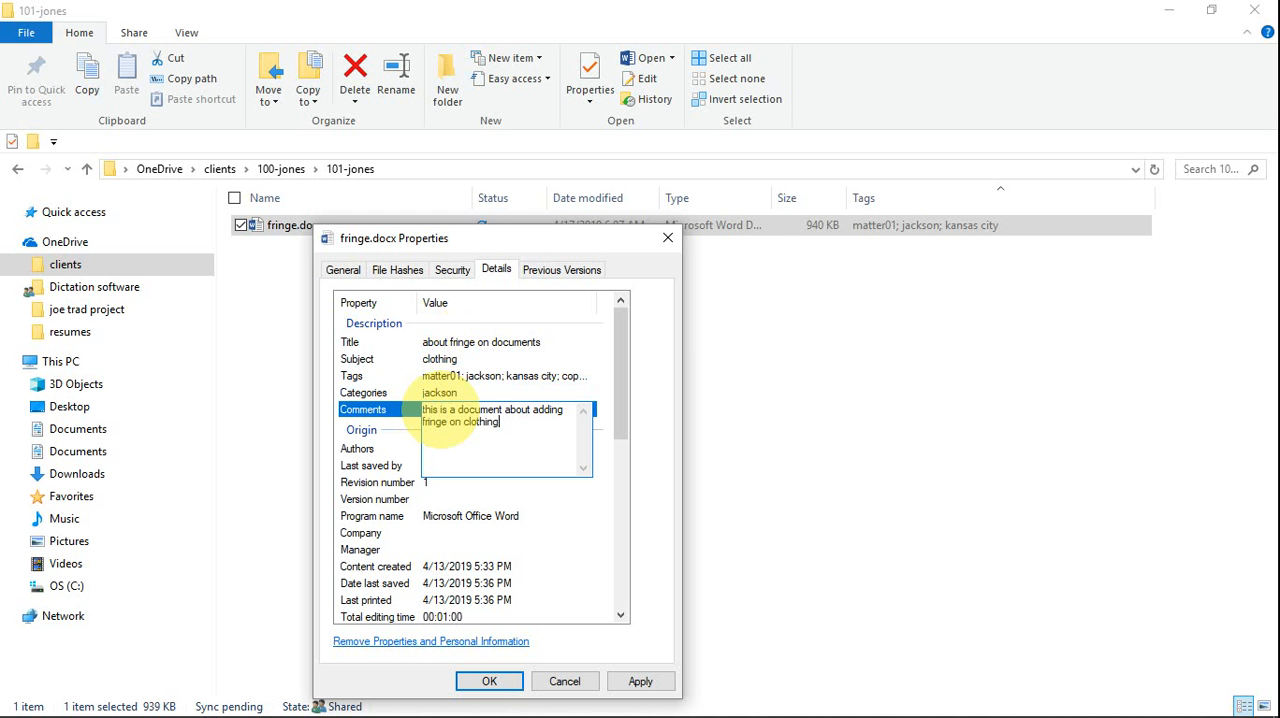
click(372, 410)
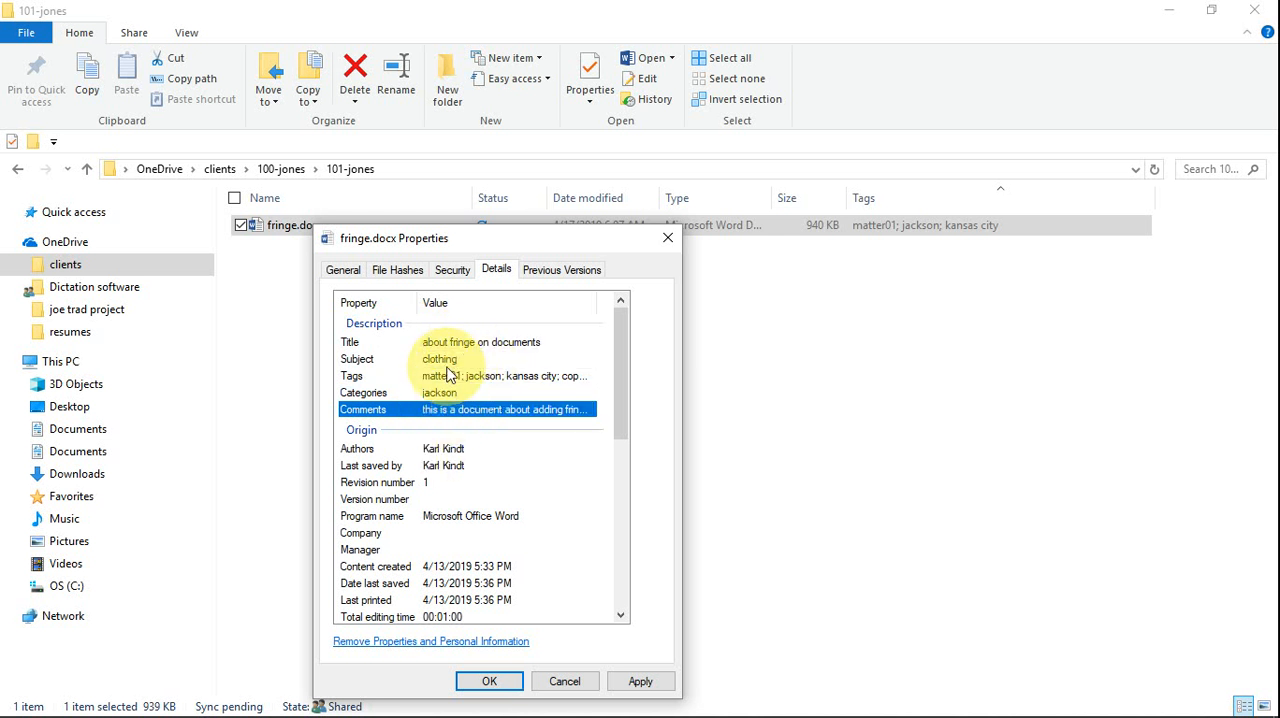
click(465, 342)
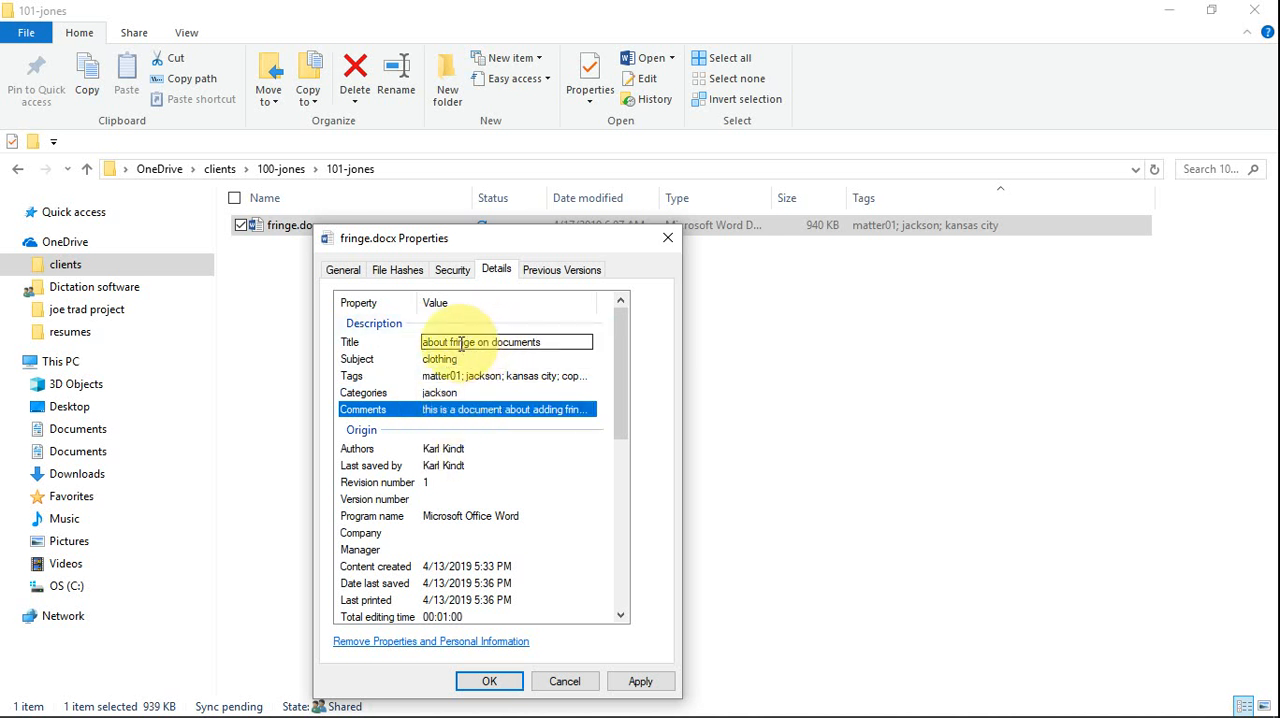
click(458, 376)
click(449, 409)
click(491, 359)
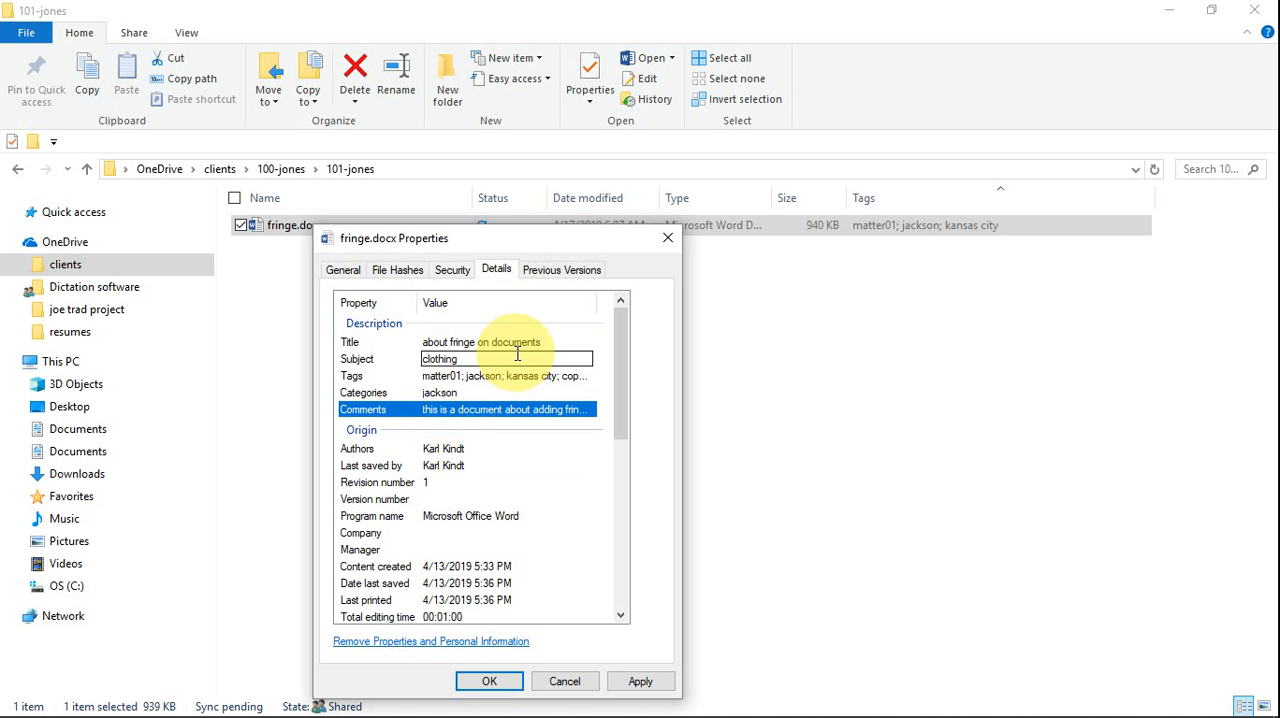
click(456, 376)
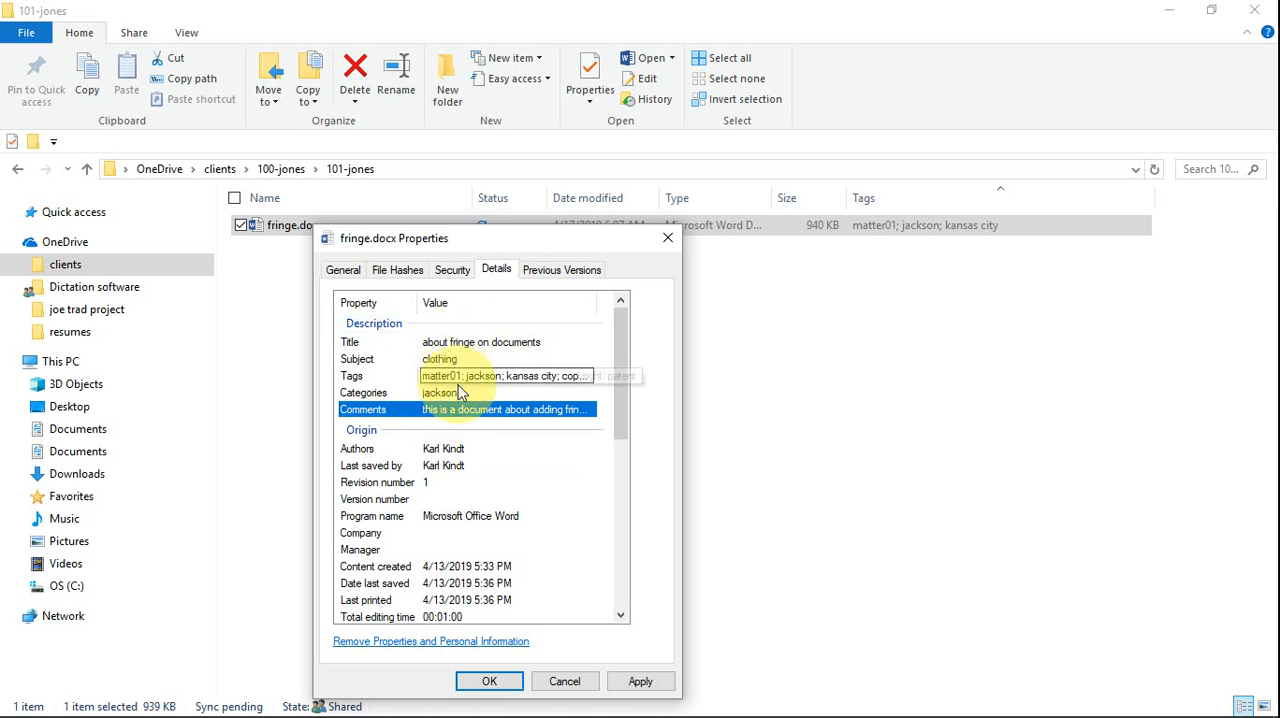
click(484, 418)
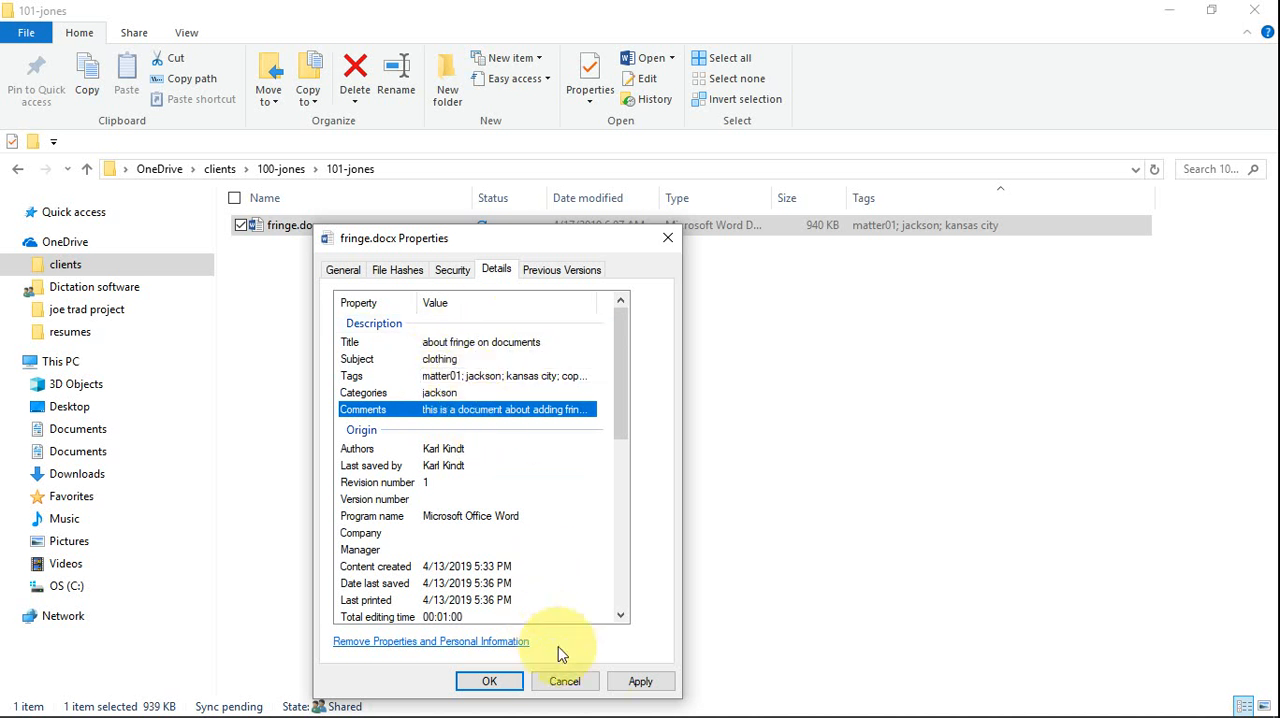
- Apply the edited properties to fringe.docx and close its properties dialog
click(645, 687)
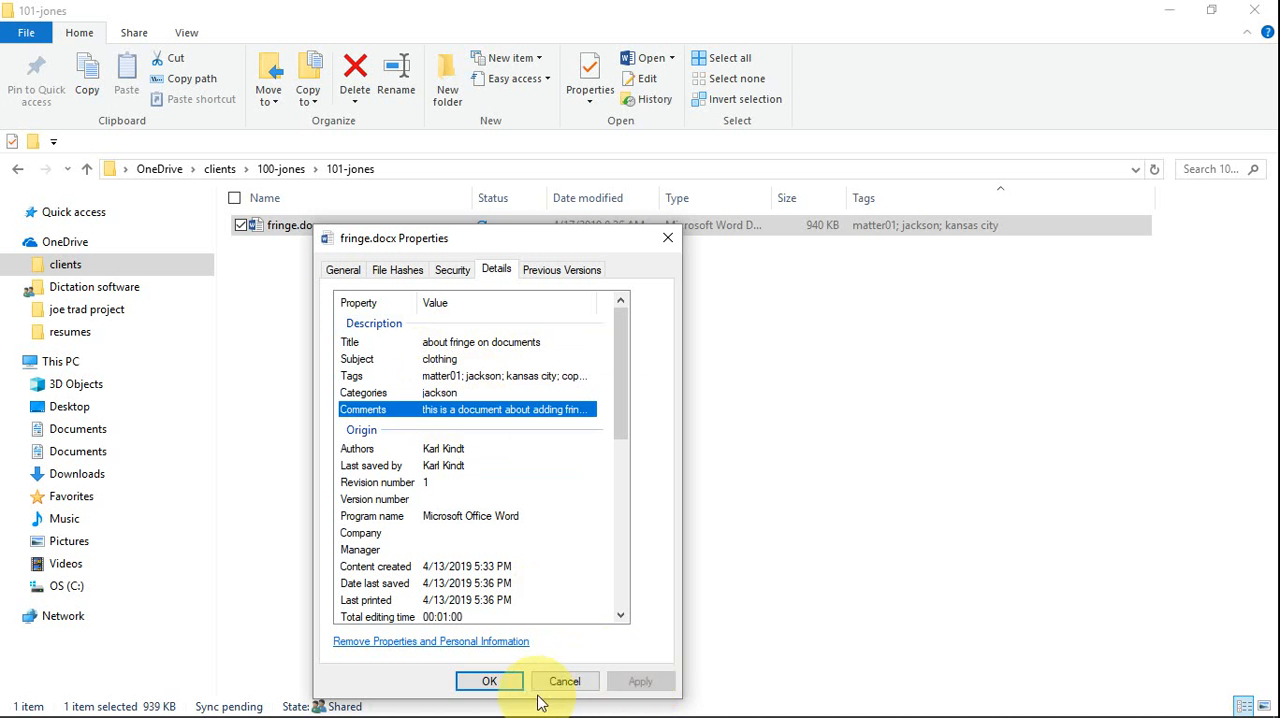
click(486, 682)
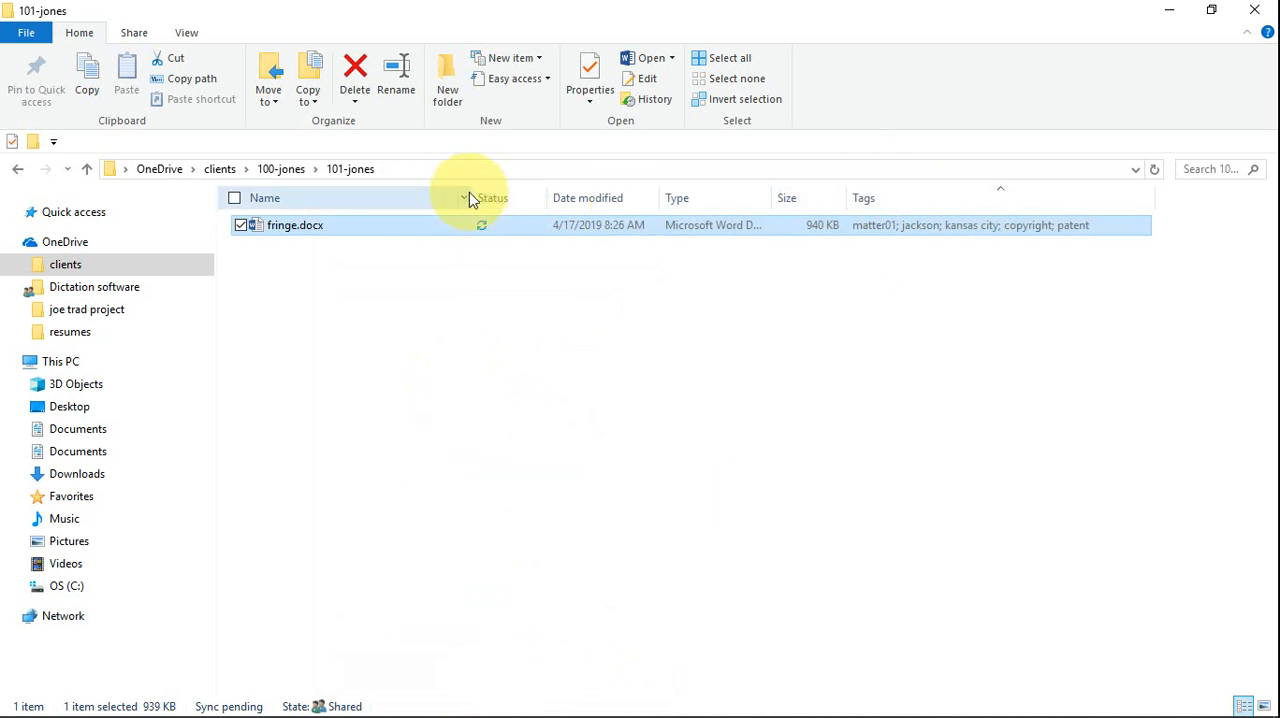
- Add Categories and Title columns to the 101-jones file list, and narrow the Name and Tags columns to make room
drag(473, 189, 338, 197)
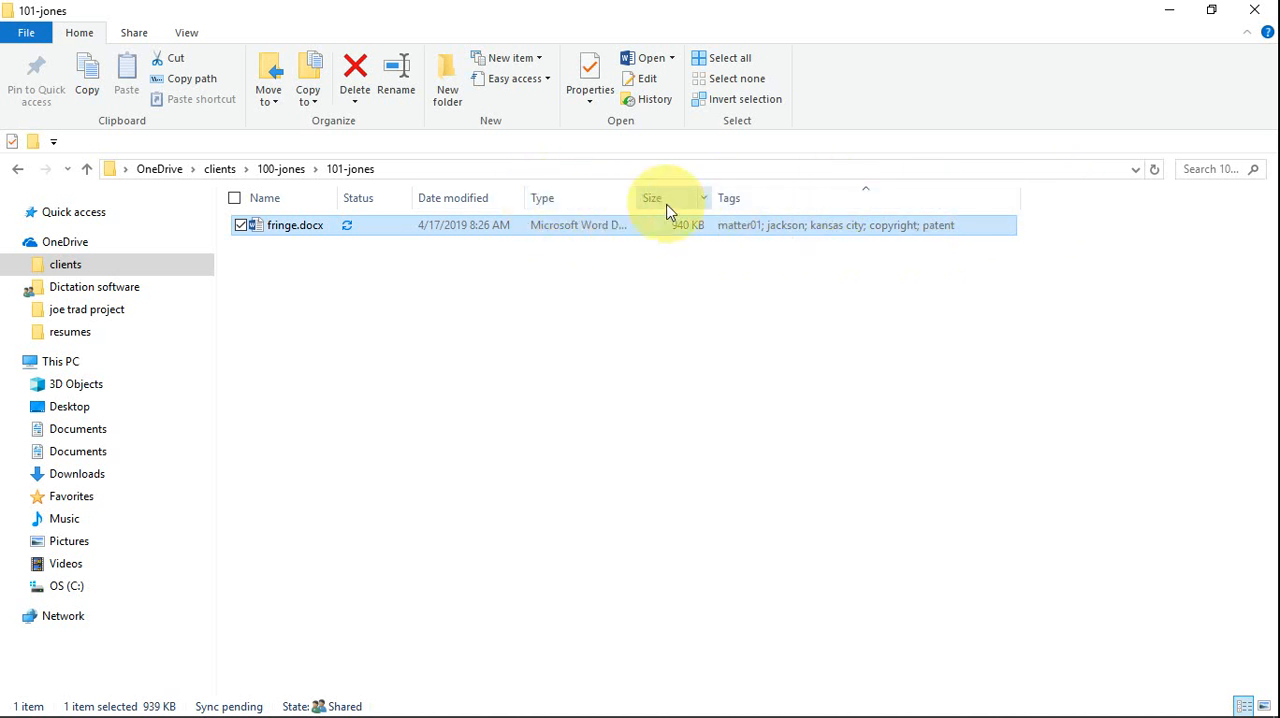
right_click(1068, 204)
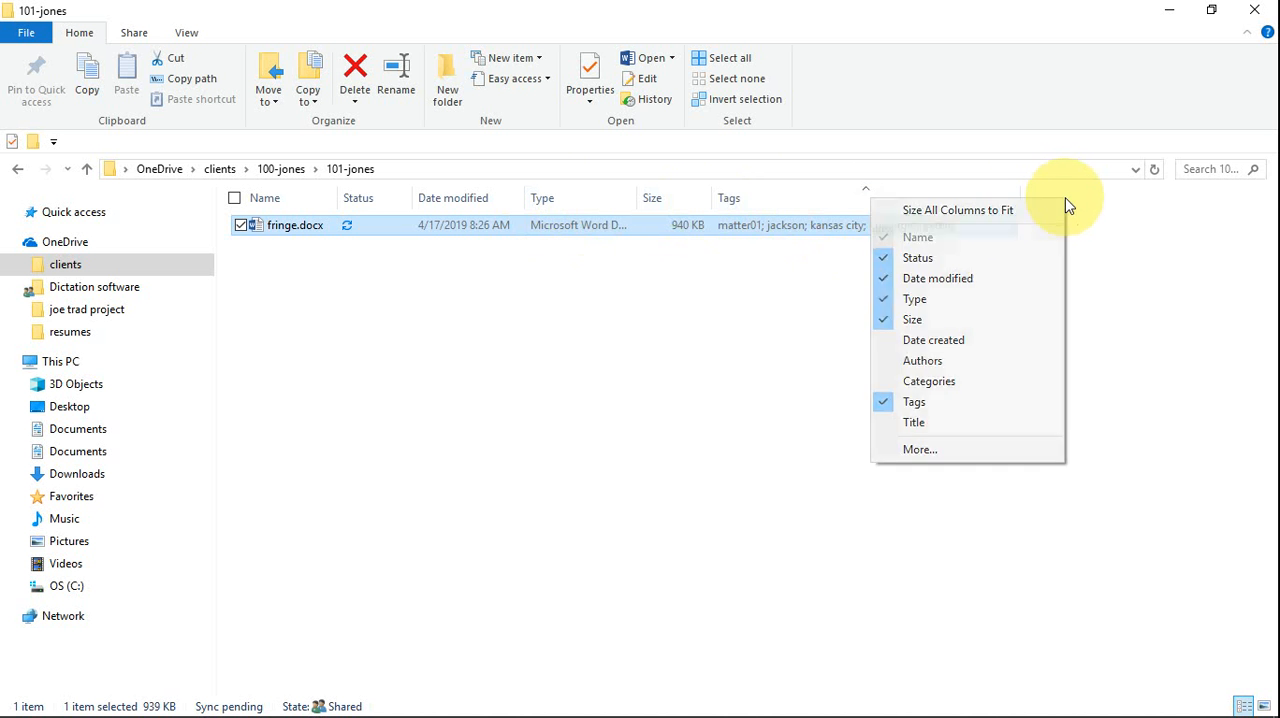
click(890, 381)
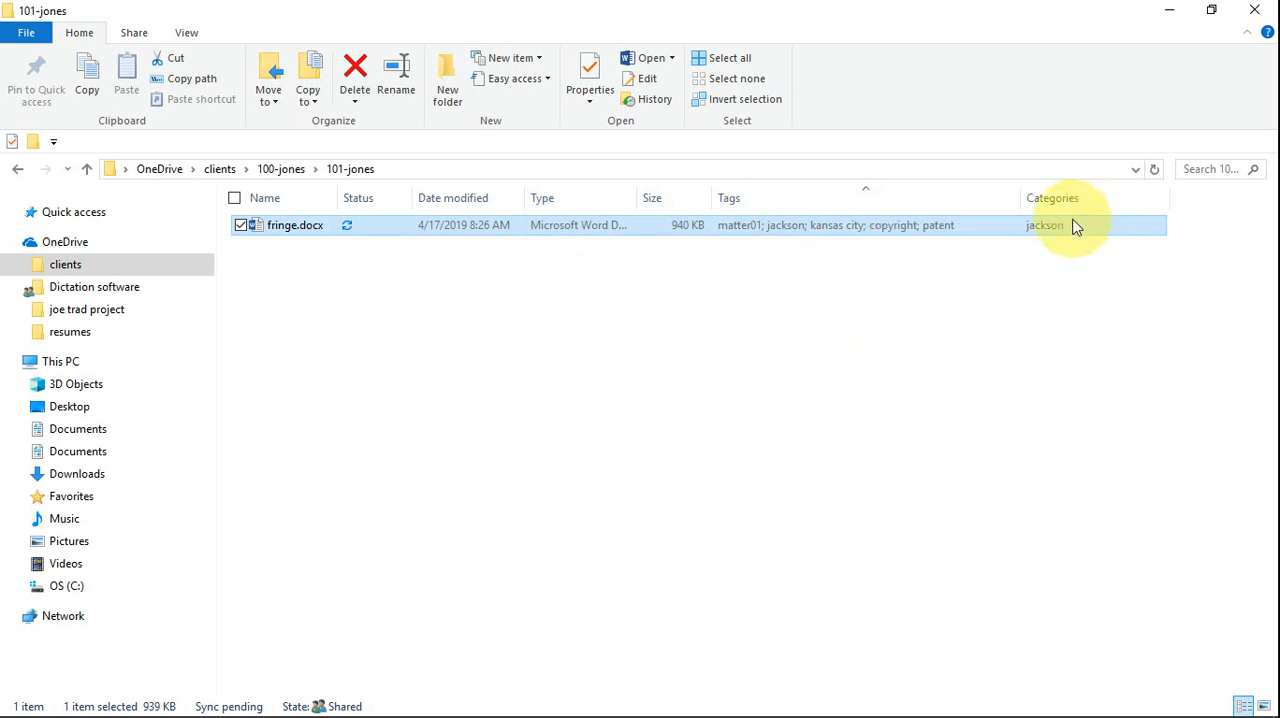
right_click(1197, 200)
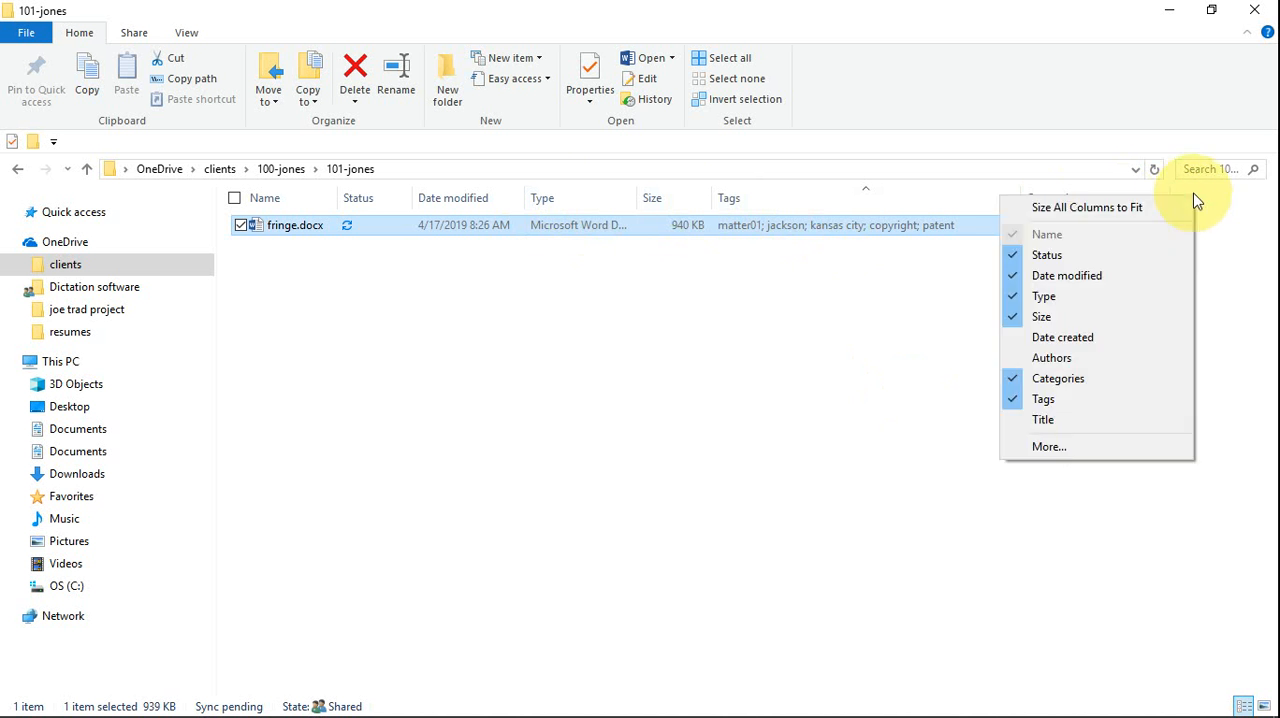
click(1024, 419)
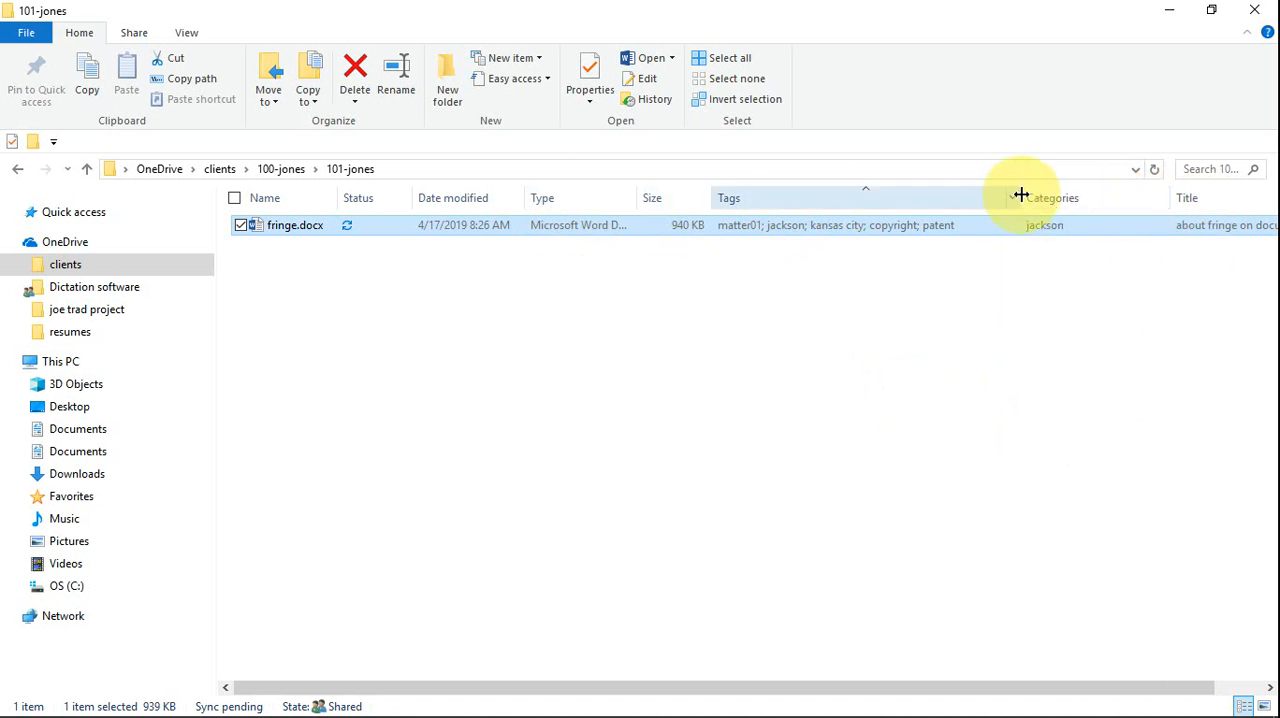
drag(1021, 195, 934, 200)
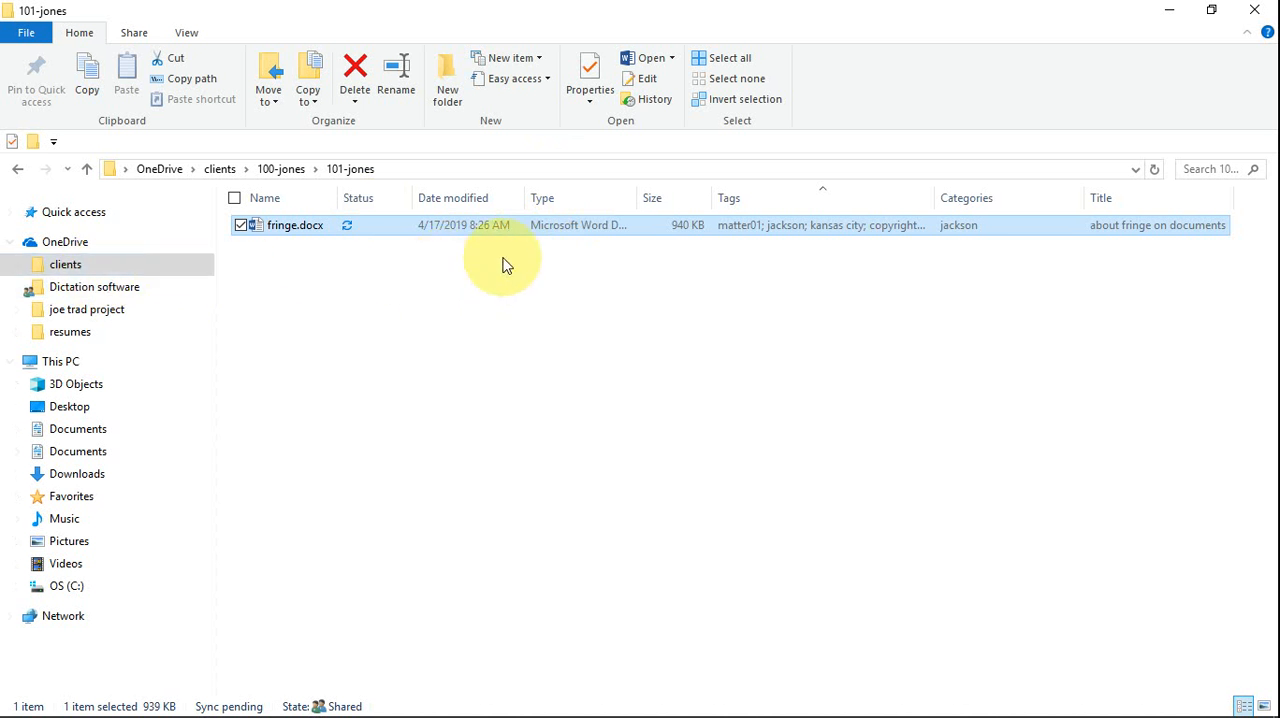
- Go to the top-level OneDrive folder and begin a search of it with the "tag:" filter
click(80, 250)
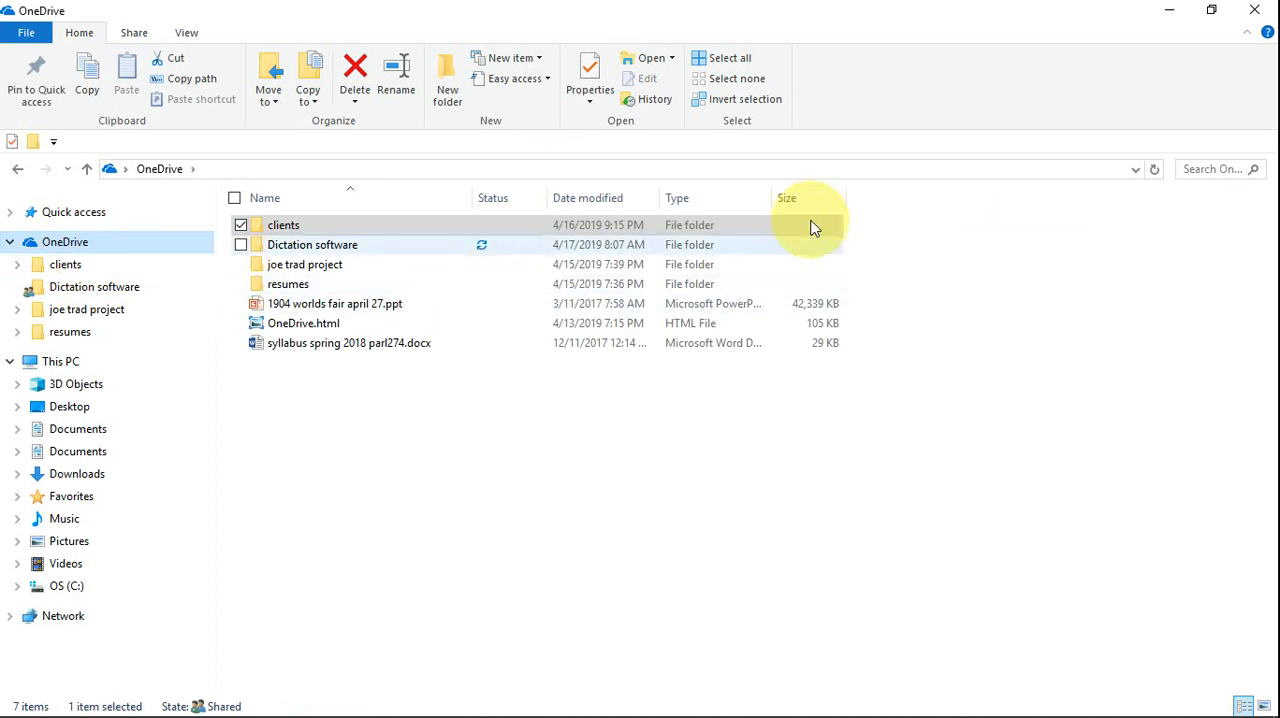
click(1193, 169)
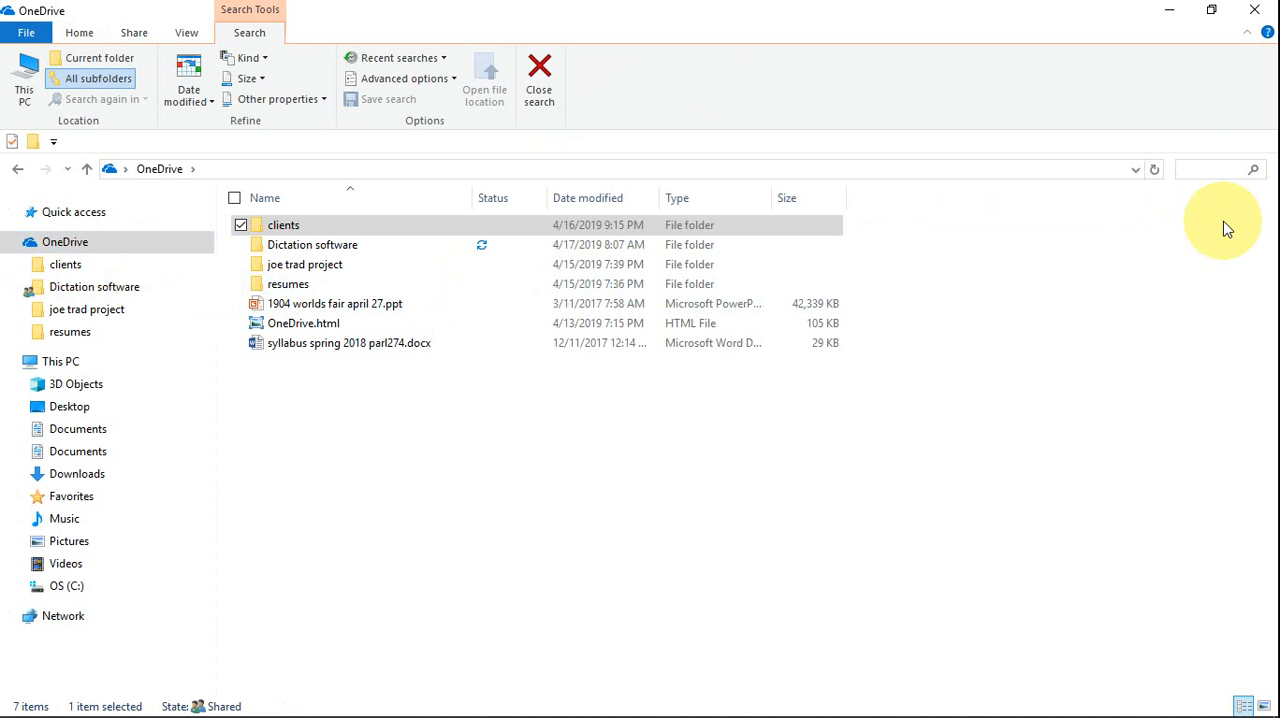
text(tag:)
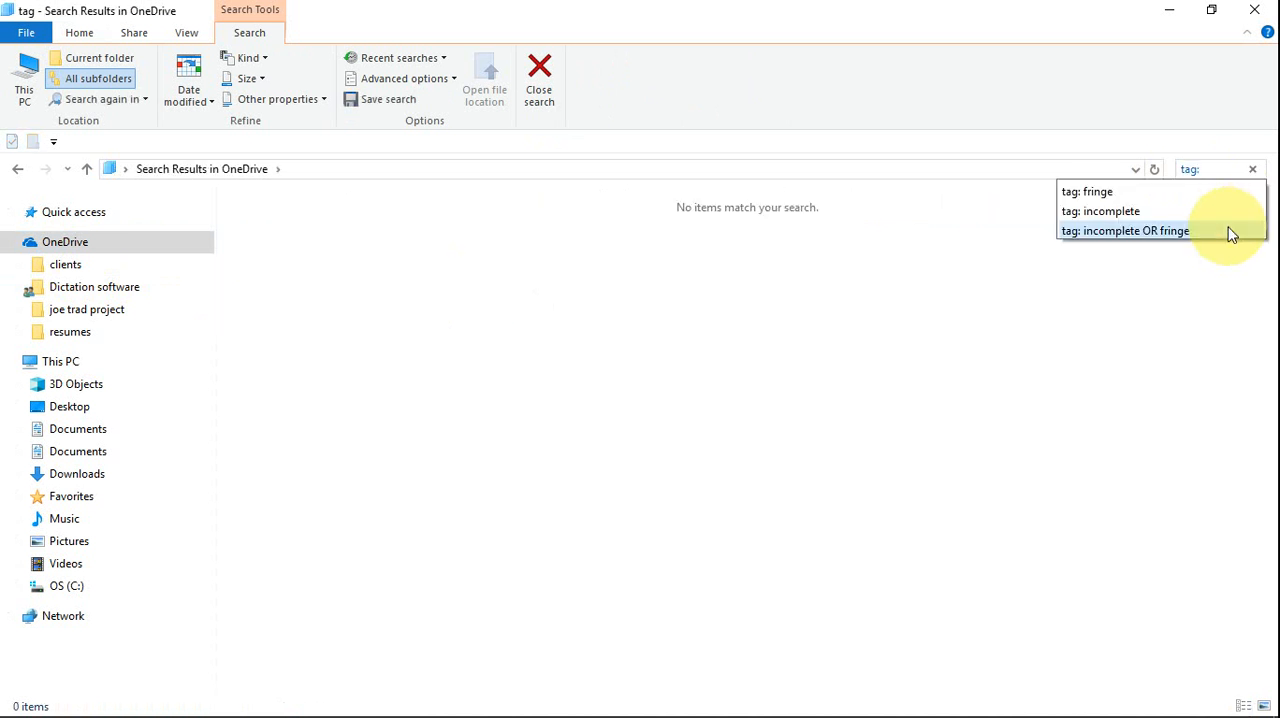
text( pat)
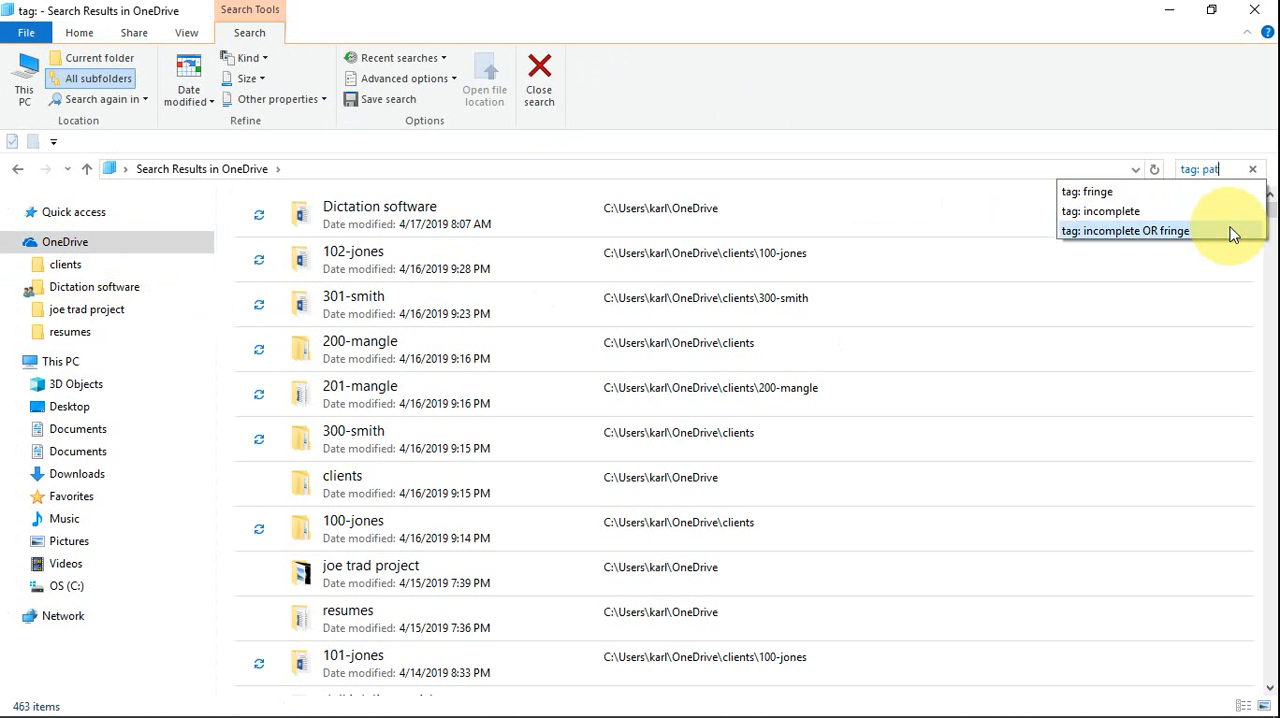
text(ent)
key(BackSpace)
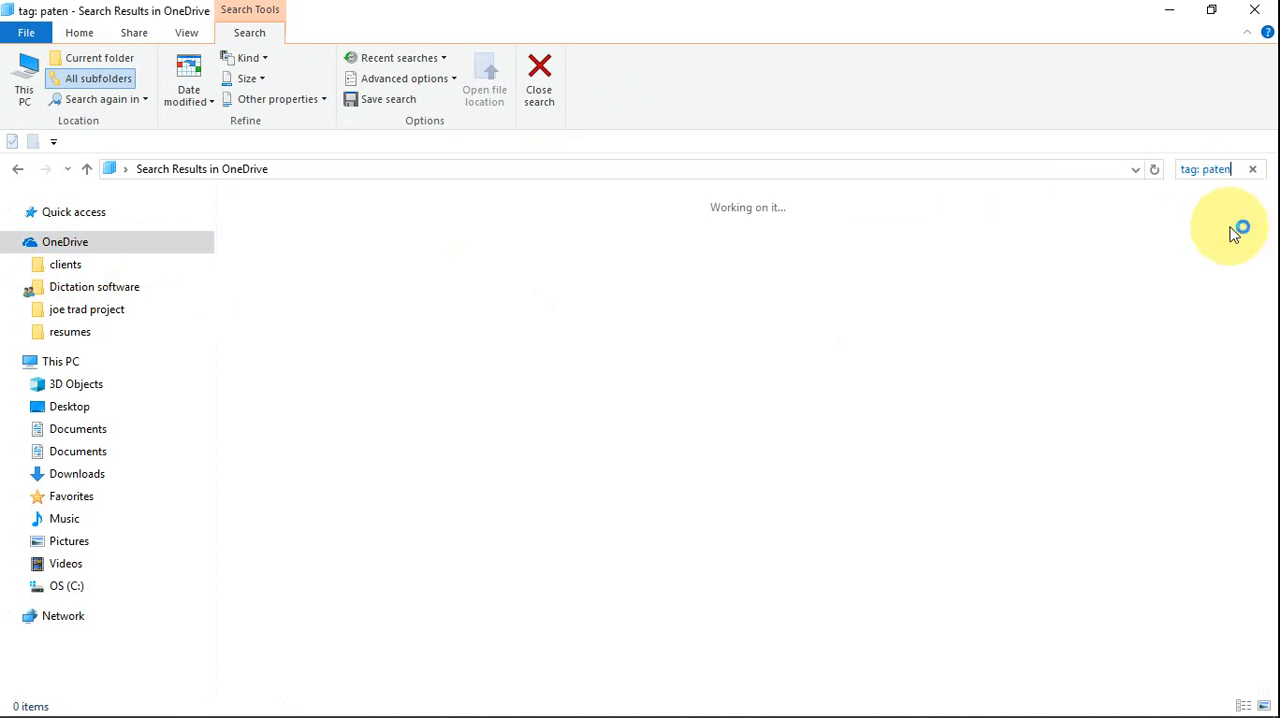
key(BackSpace)
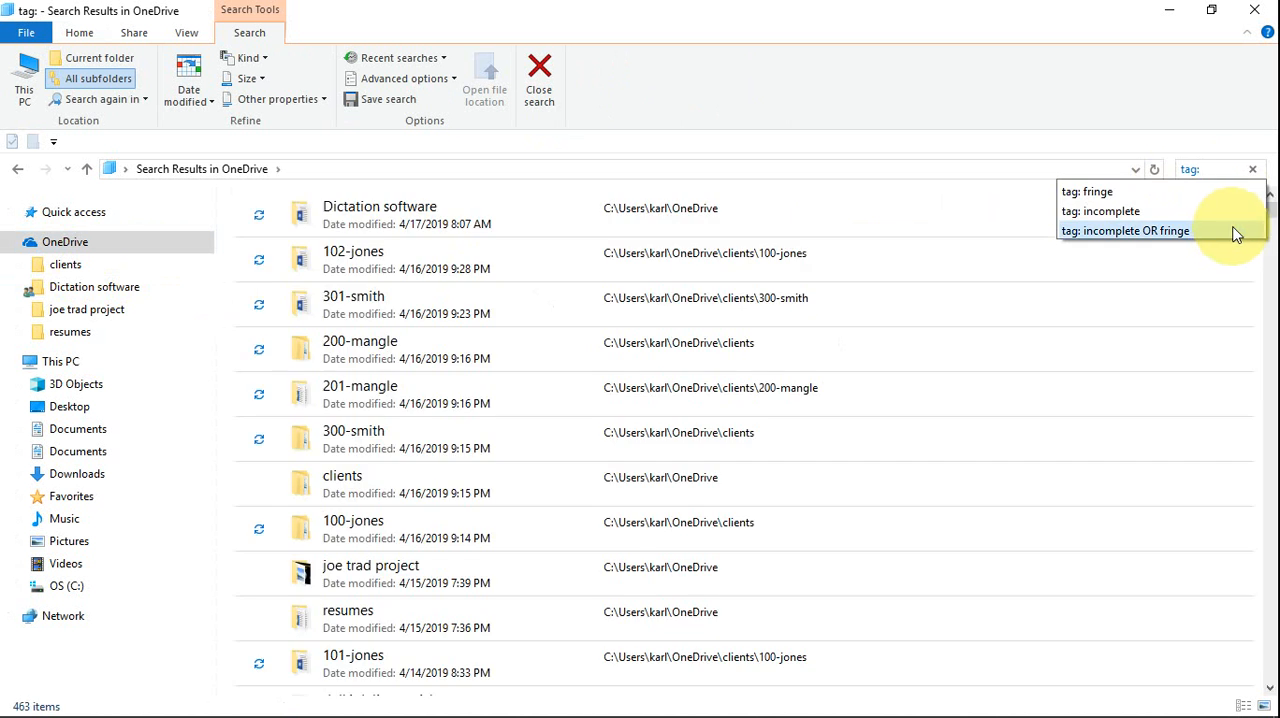
- Search OneDrive for documents tagged "fringe" by completing the query as "tag: fringe"
text(fringe)
key(Return)
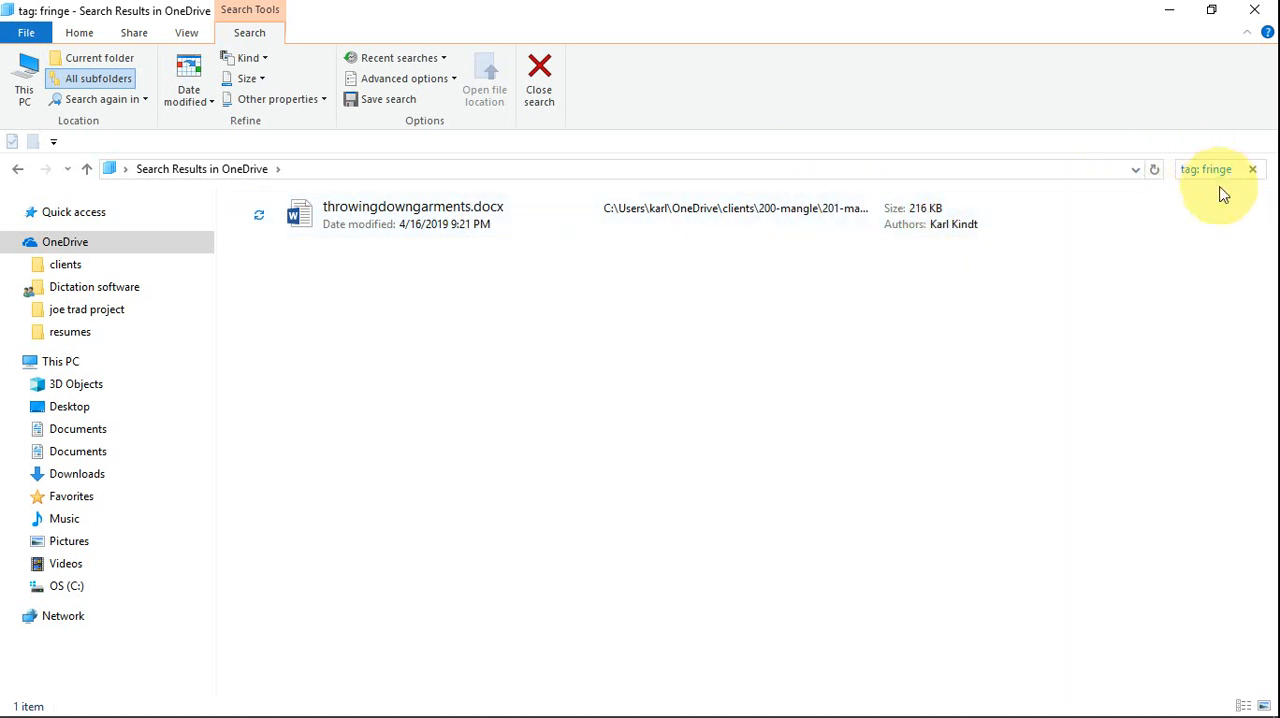
- Replace the searched tag so that the query reads "tag: jackson", and find the matching OneDrive documents
key(BackSpace)
key(BackSpace)
key(BackSpace)
key(BackSpace)
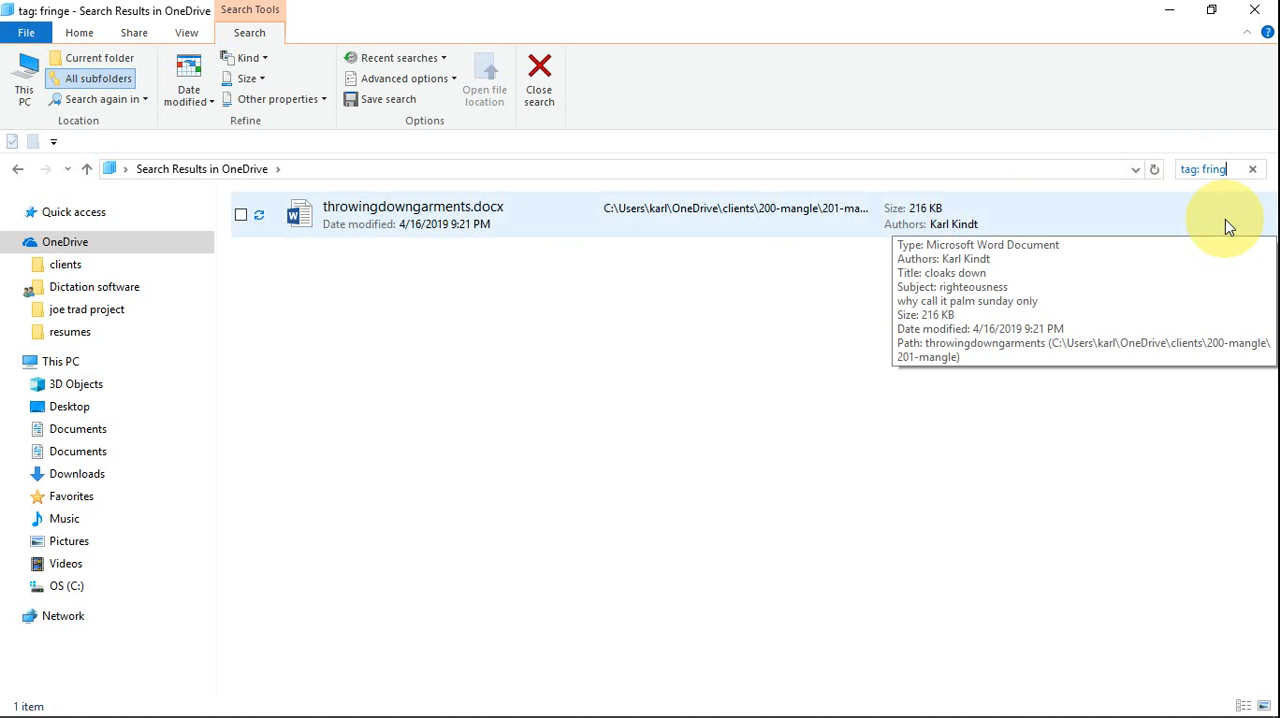
key(BackSpace)
key(BackSpace)
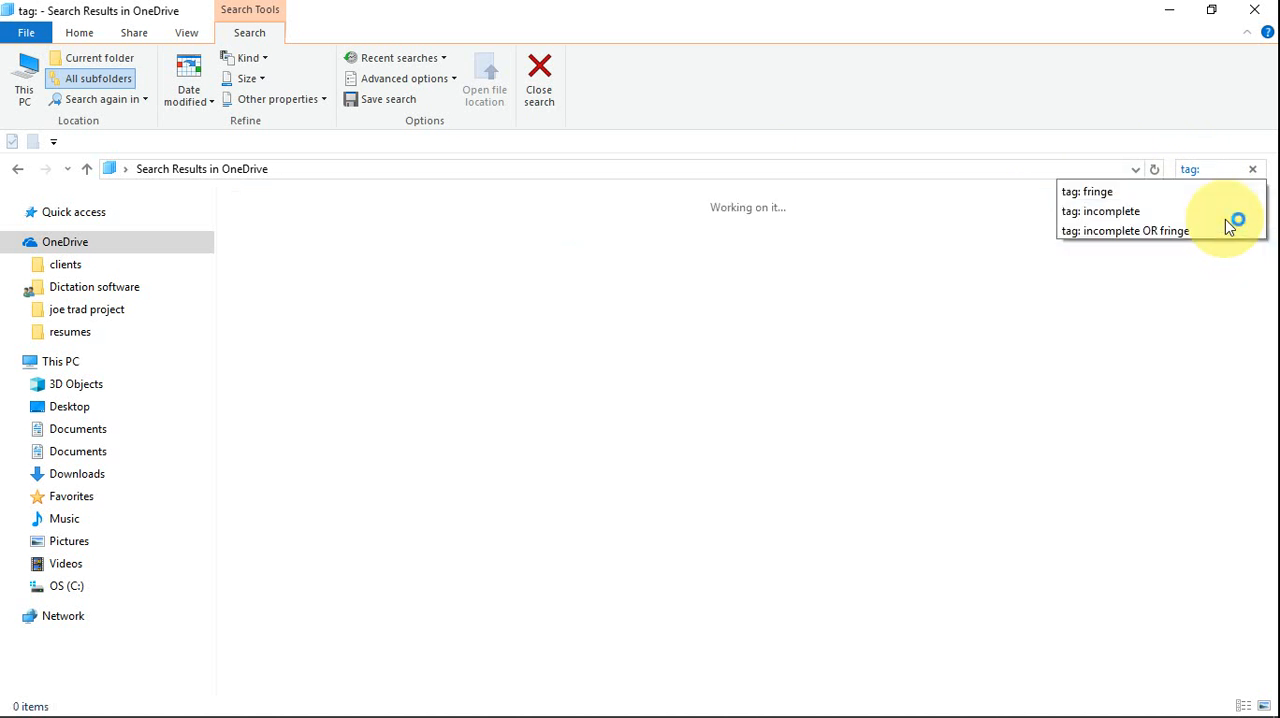
text(jackson)
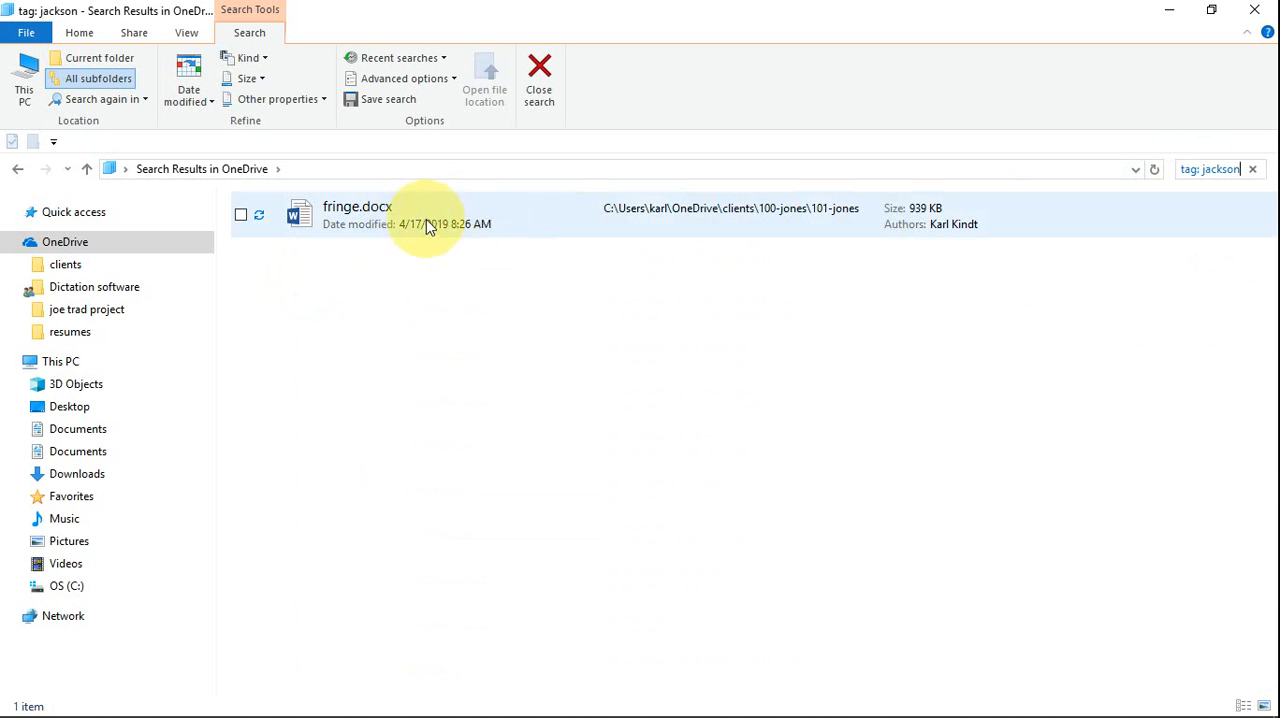
click(1240, 169)
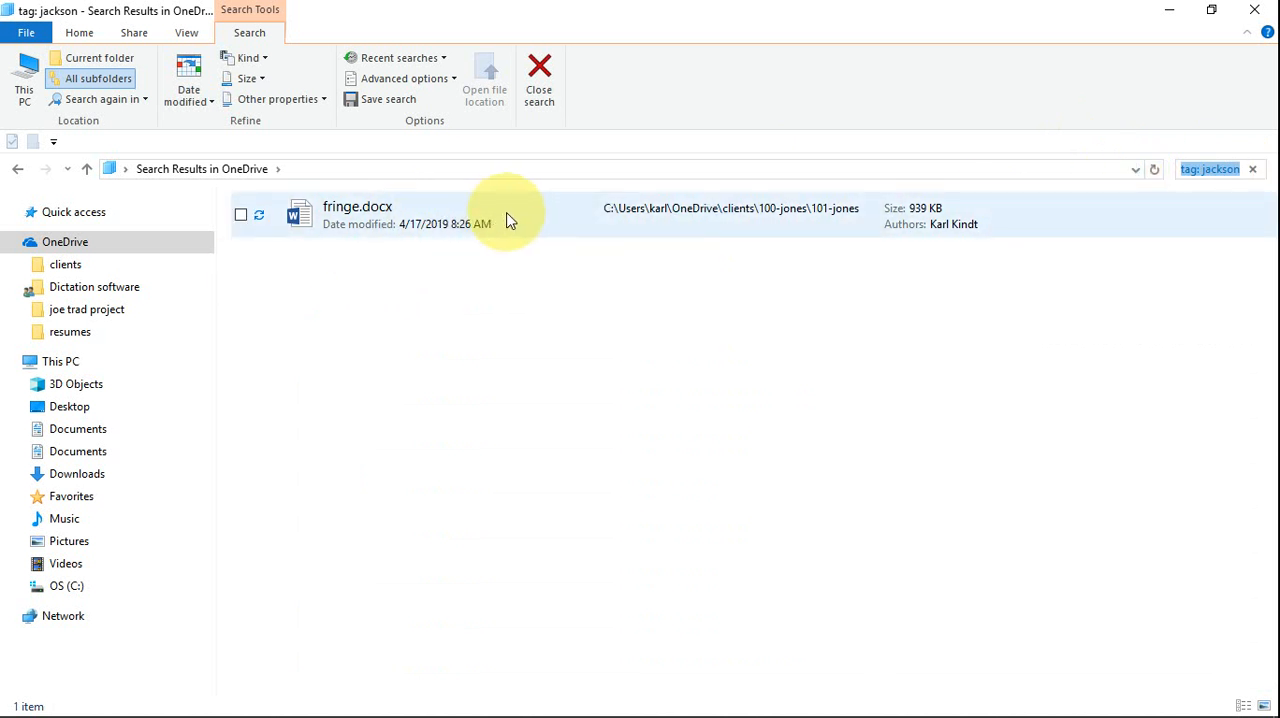
- Close the tag search results and the File Explorer window to return to the desktop
click(545, 75)
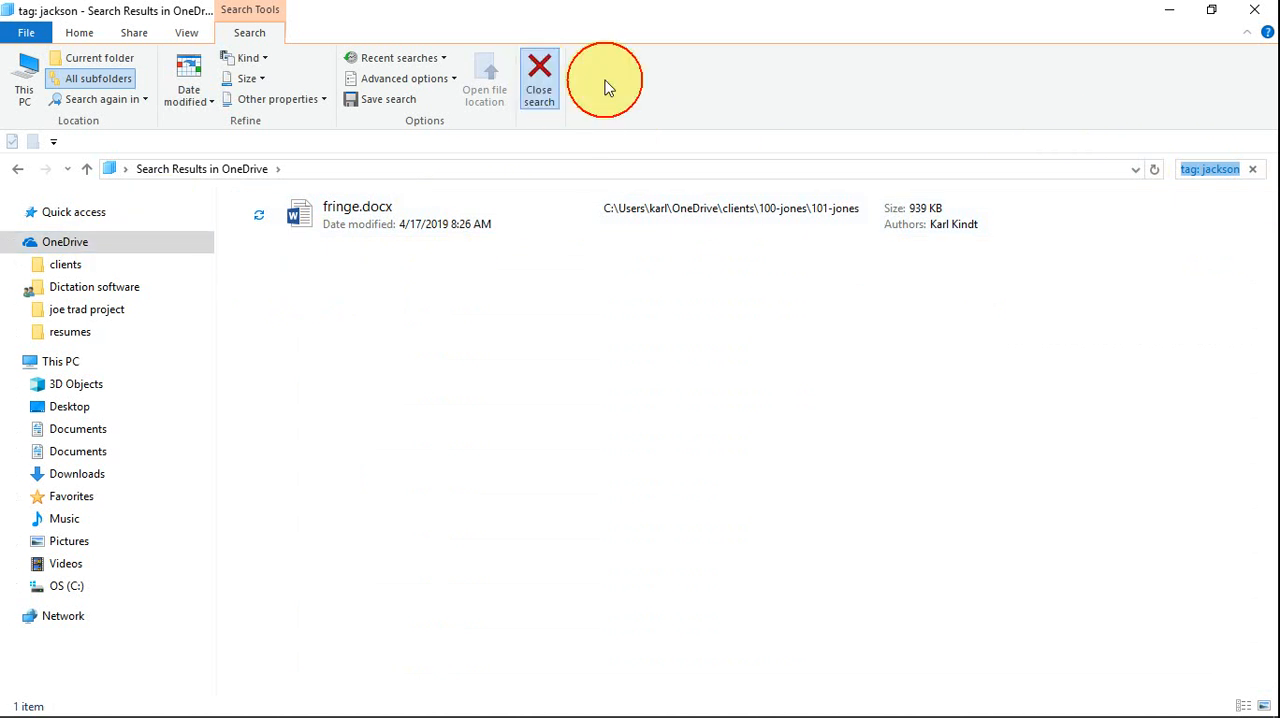
click(1256, 10)
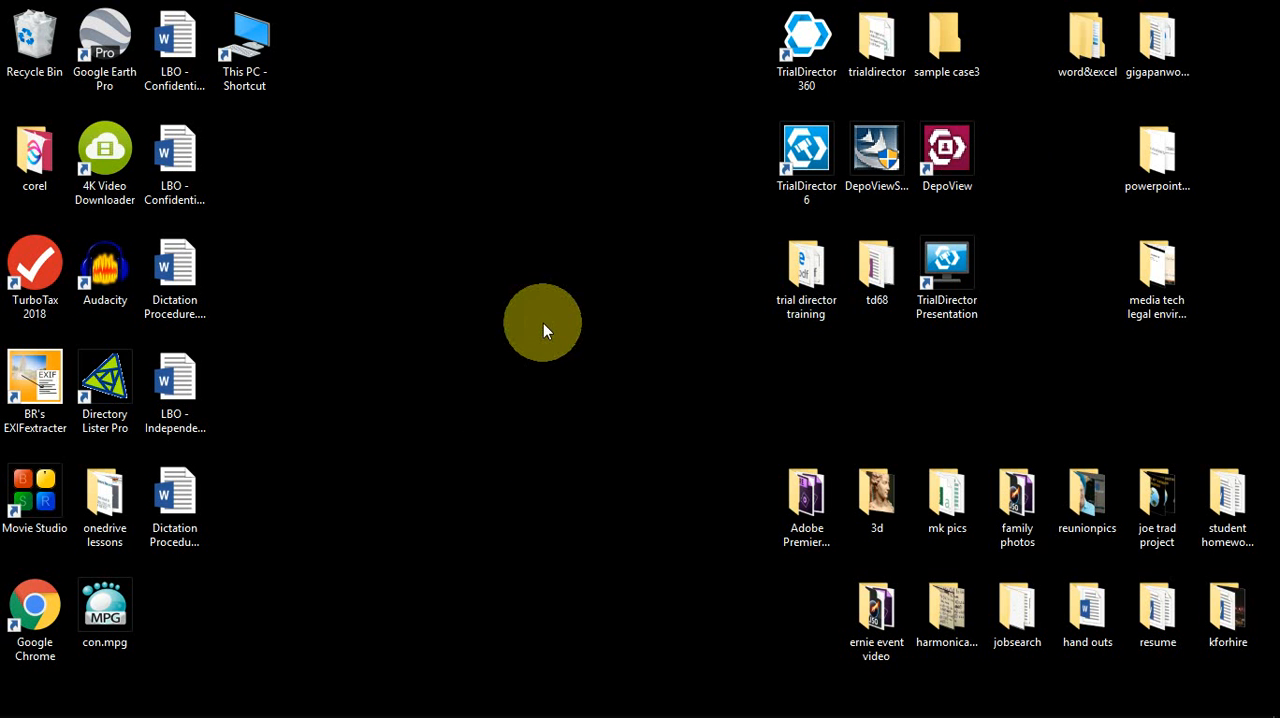
mouse_move(462, 712)
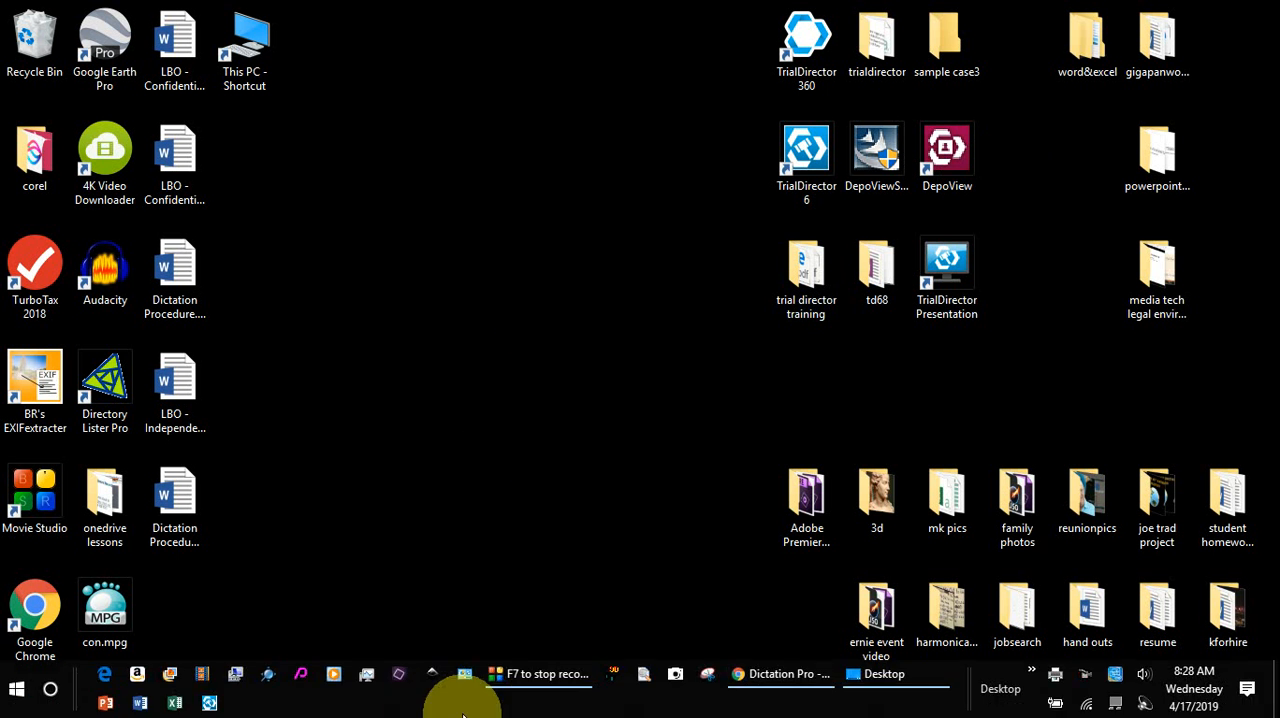